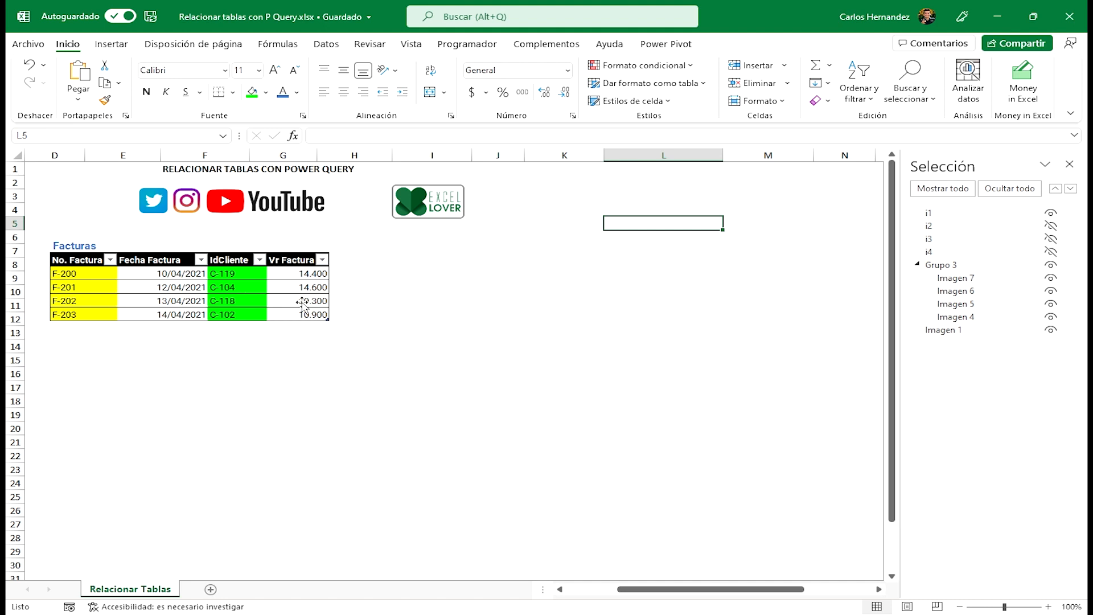
Step: Show the hidden pictures i2, i3 and i4 on the Relacionar Tablas sheet
{"action": "left_click", "coordinate": [1053, 226]}
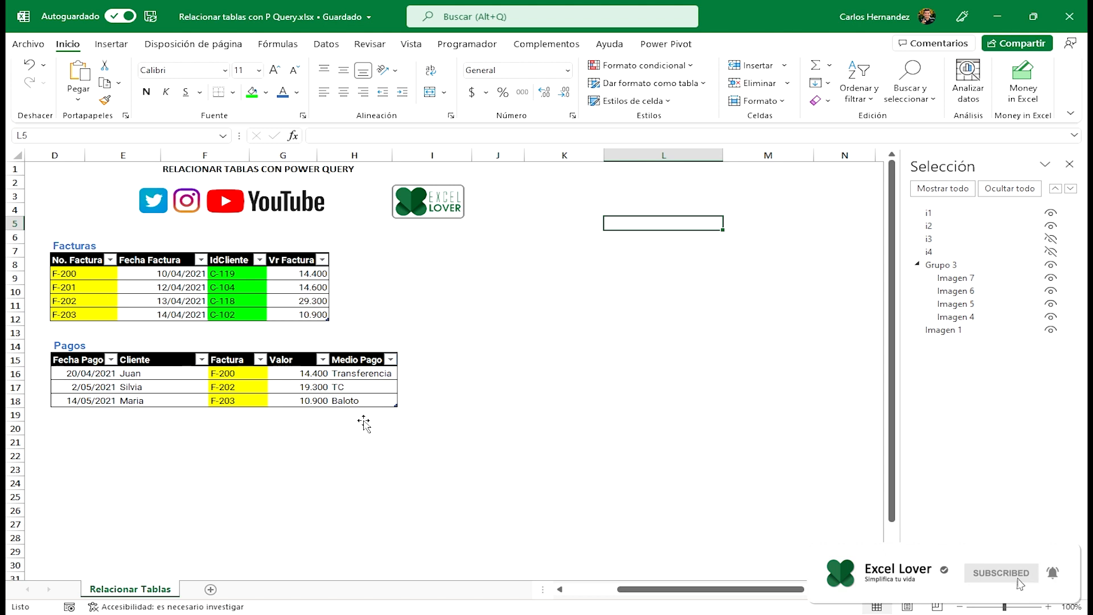
{"action": "left_click", "coordinate": [1050, 239]}
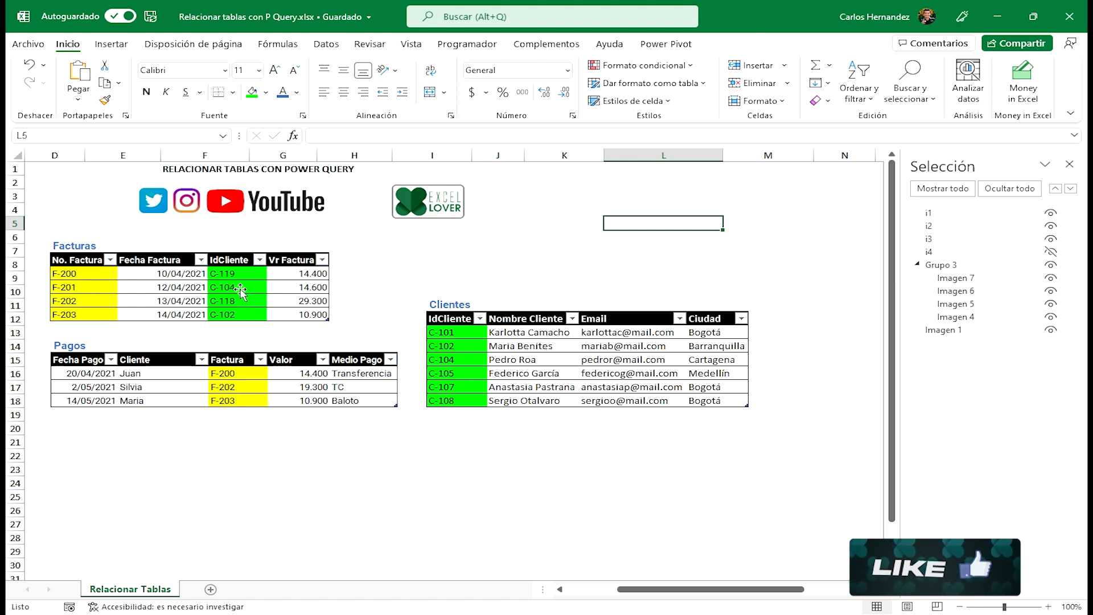
{"action": "left_click", "coordinate": [1051, 253]}
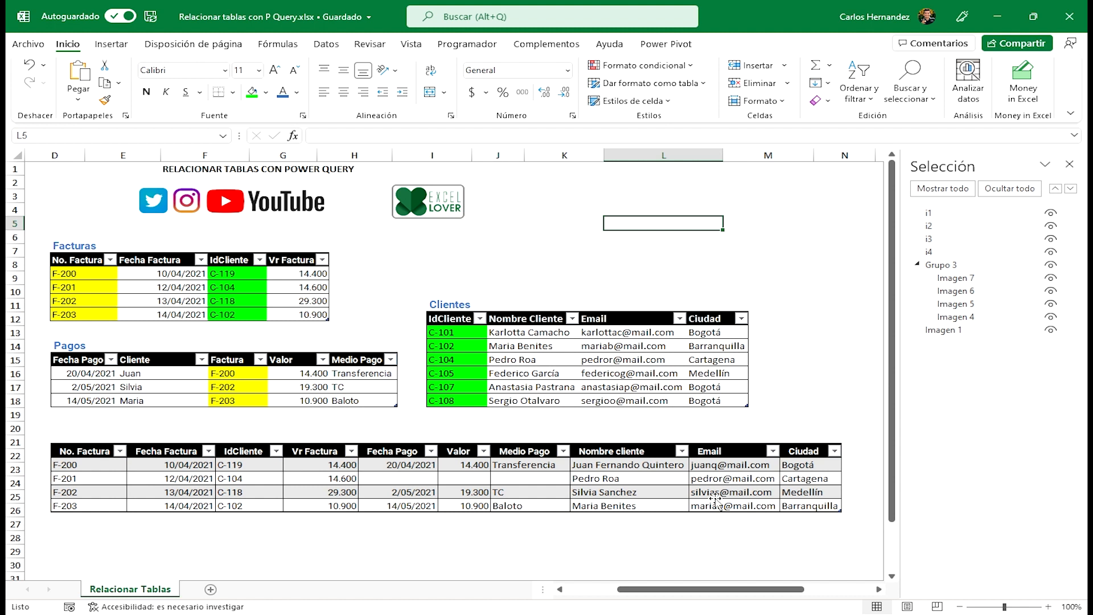
{"action": "left_click", "coordinate": [575, 239]}
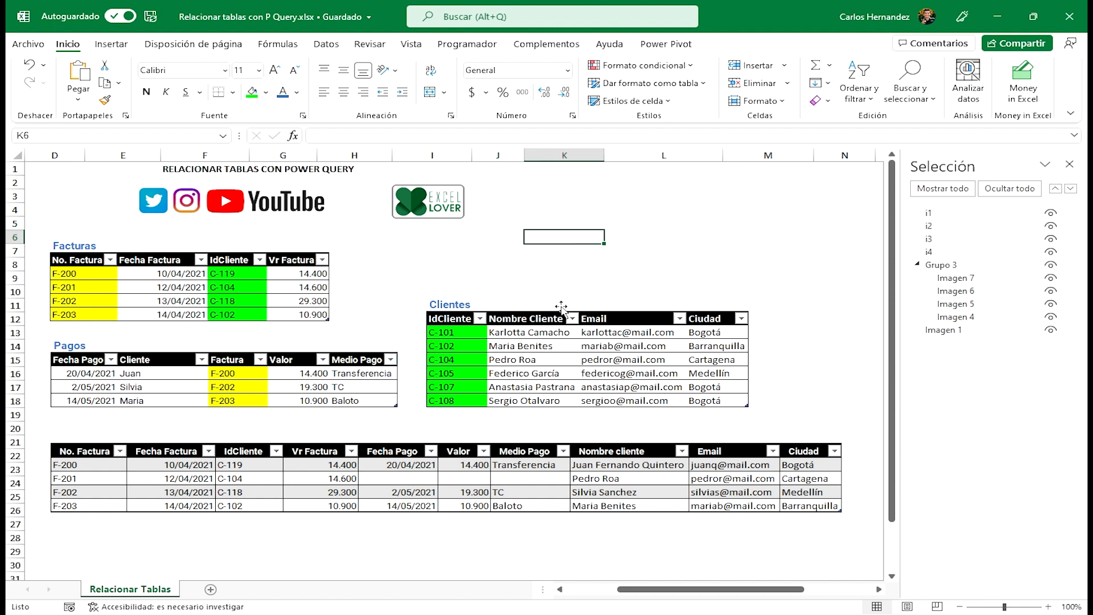
Step: Add a new worksheet and import the workbook Facturas y Pagos.xlsx as a data source from cell C10
{"action": "left_click", "coordinate": [210, 590]}
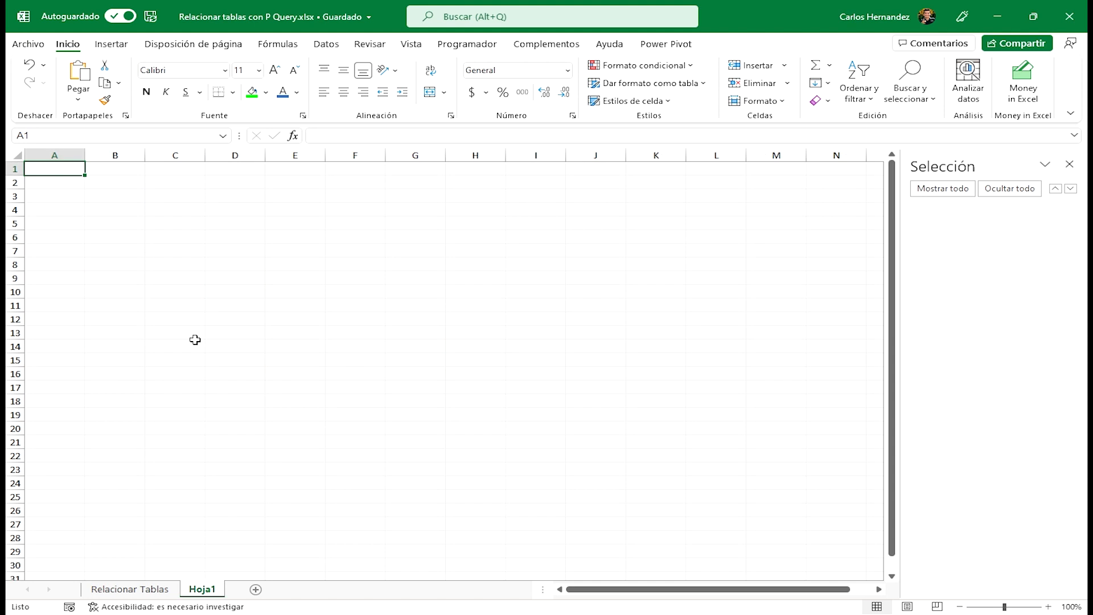
{"action": "left_click", "coordinate": [175, 292]}
{"action": "left_click", "coordinate": [329, 46]}
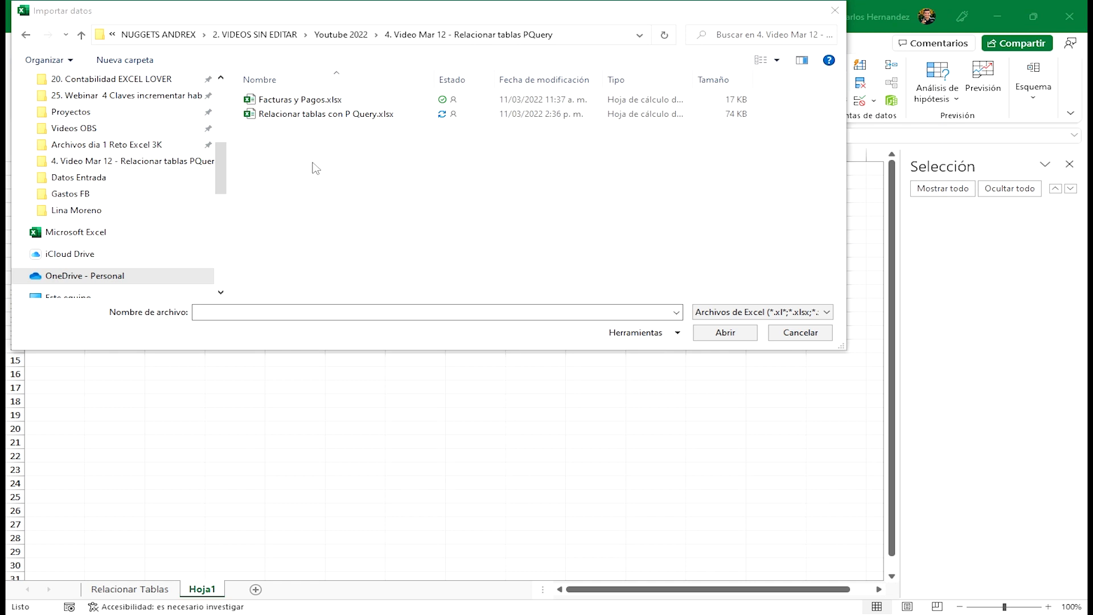
{"action": "left_click", "coordinate": [275, 102]}
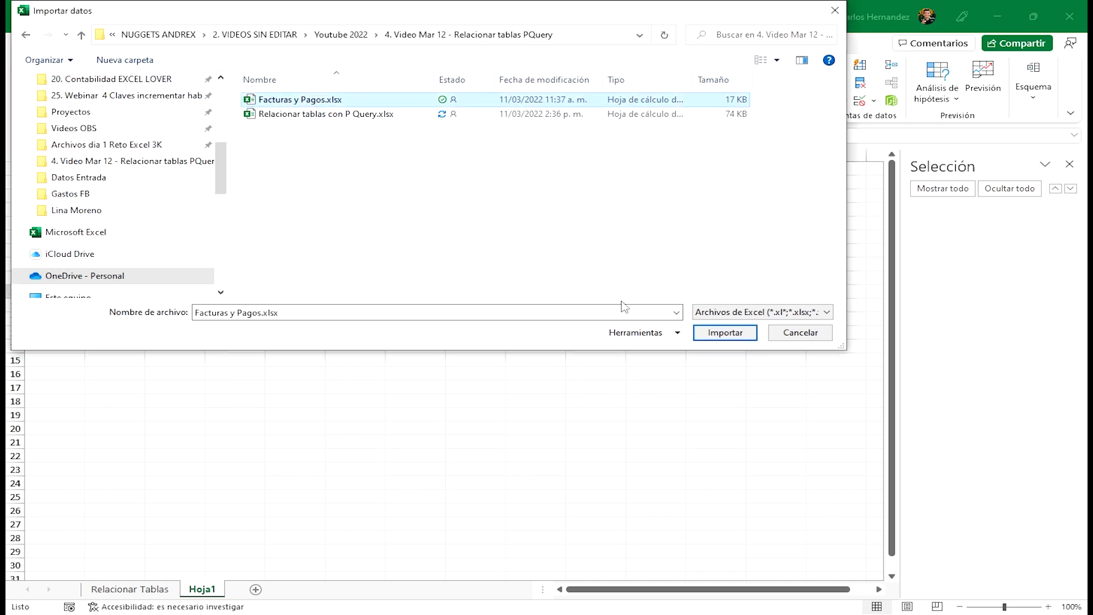
{"action": "left_click", "coordinate": [740, 338]}
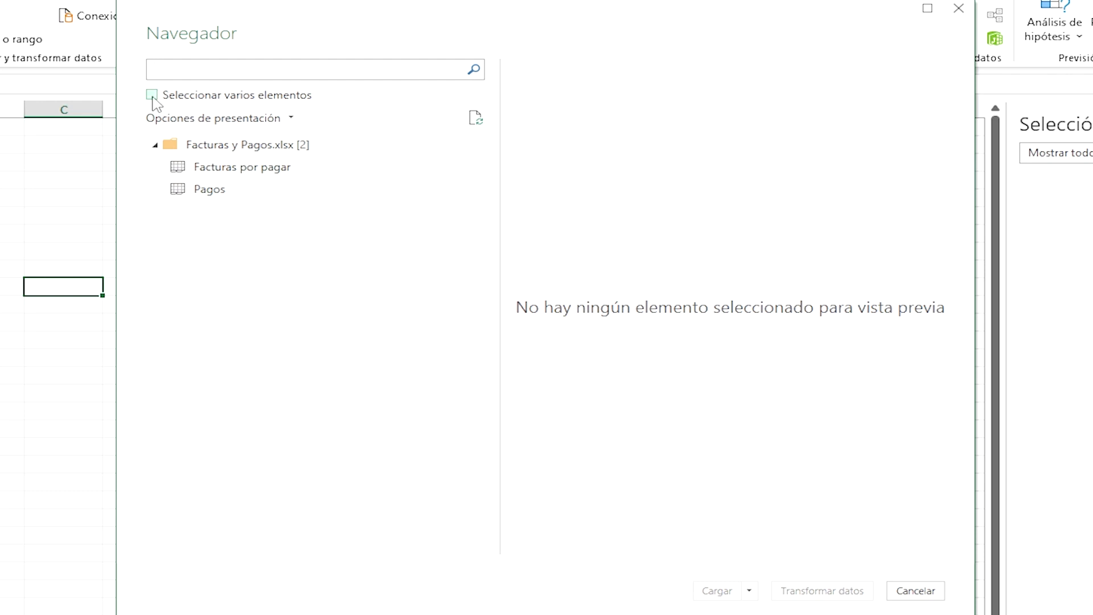
Step: Select both the Facturas por pagar and Pagos sheets of the source workbook and open them for transformation
{"action": "left_click", "coordinate": [152, 96]}
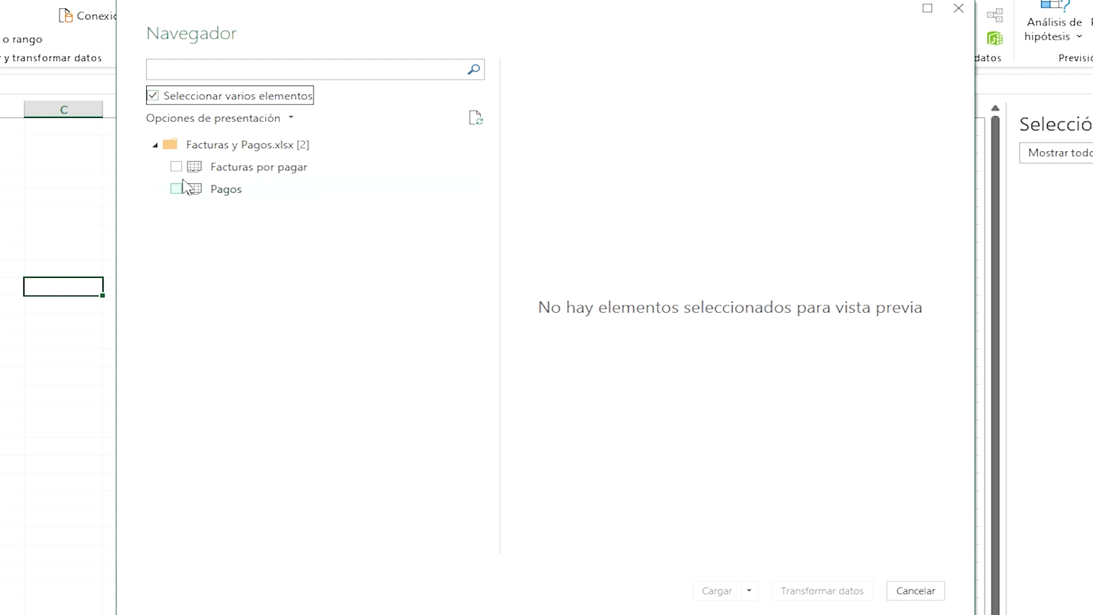
{"action": "left_click", "coordinate": [176, 170]}
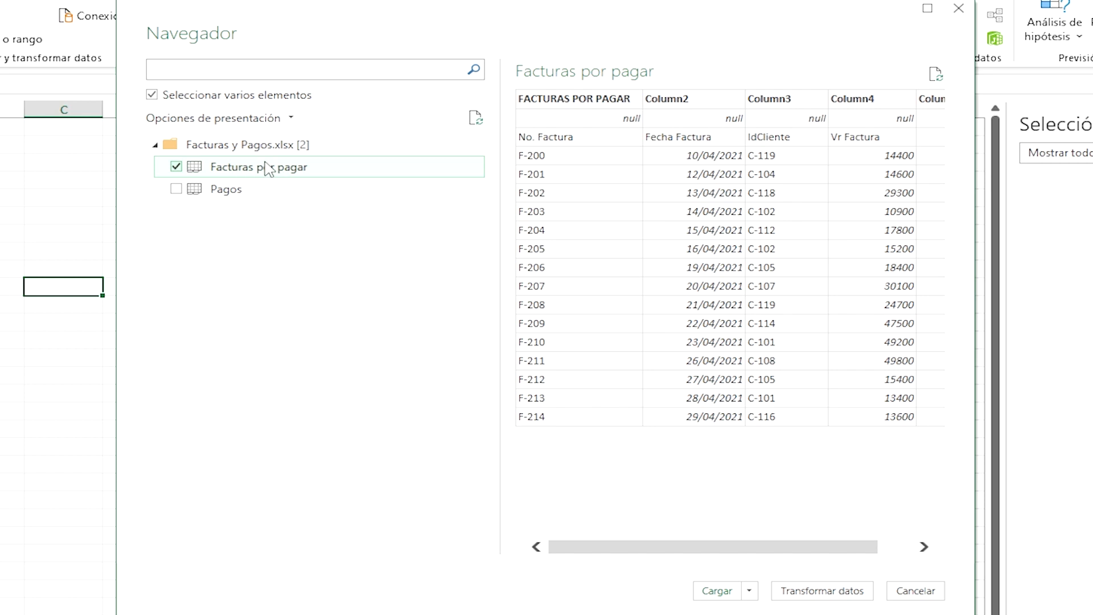
{"action": "left_click", "coordinate": [176, 189]}
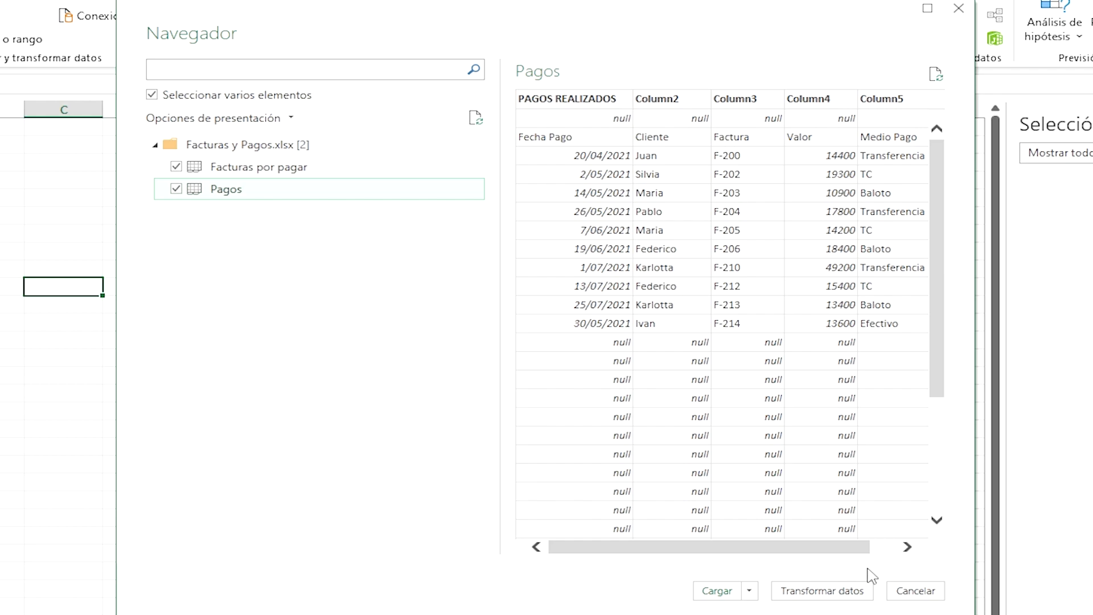
{"action": "left_click", "coordinate": [815, 589]}
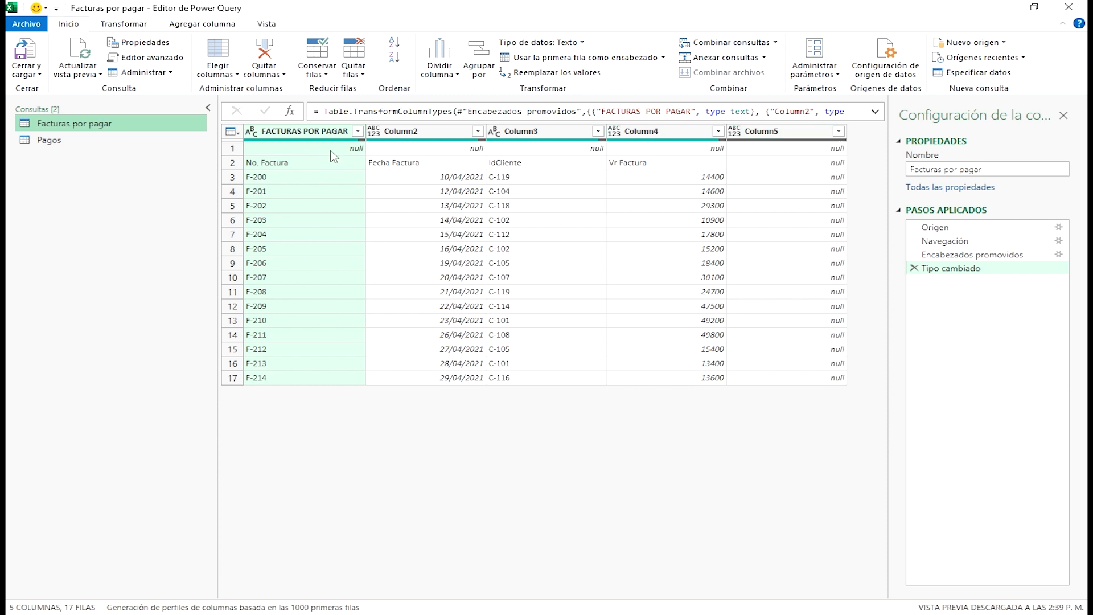
Step: Remove the top 1 row from the Facturas por pagar query and use its first row as headers
{"action": "left_click", "coordinate": [359, 71]}
{"action": "left_click", "coordinate": [399, 89]}
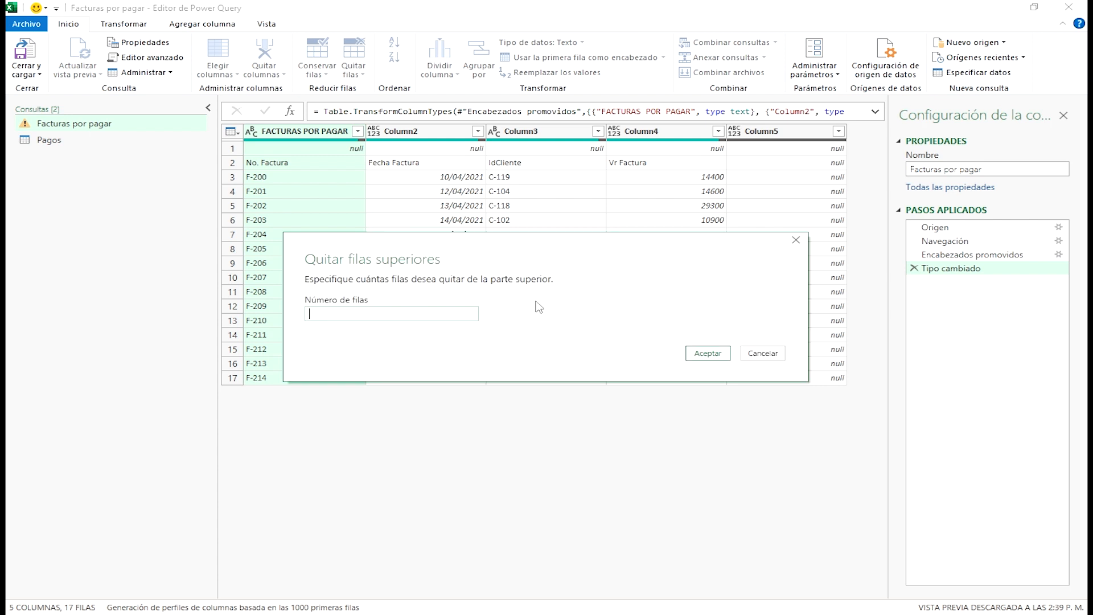
{"action": "left_click", "coordinate": [708, 353]}
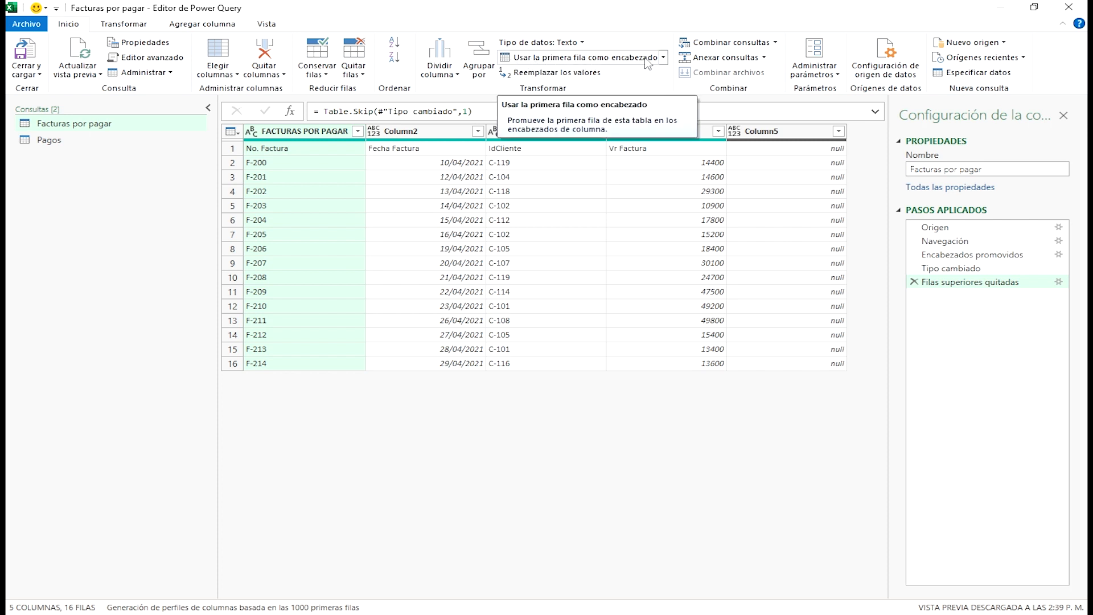
{"action": "left_click", "coordinate": [664, 58]}
{"action": "left_click", "coordinate": [604, 70]}
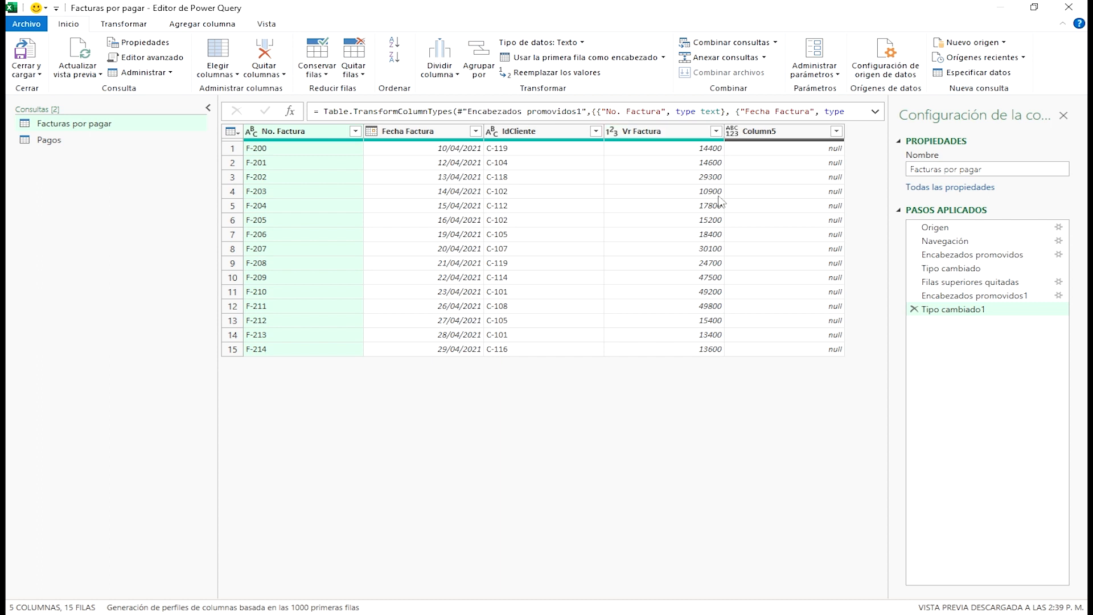
Step: Remove the empty Column5 from Facturas por pagar and set the No. Factura column's data type to Texto
{"action": "right_click", "coordinate": [796, 135]}
{"action": "left_click", "coordinate": [814, 159]}
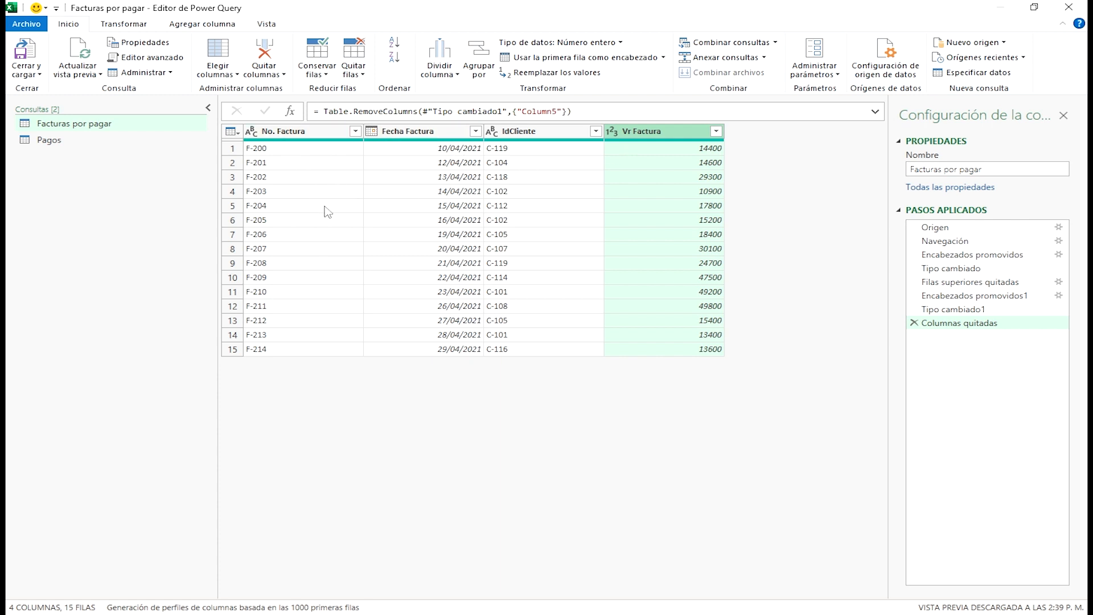
{"action": "left_click", "coordinate": [252, 132]}
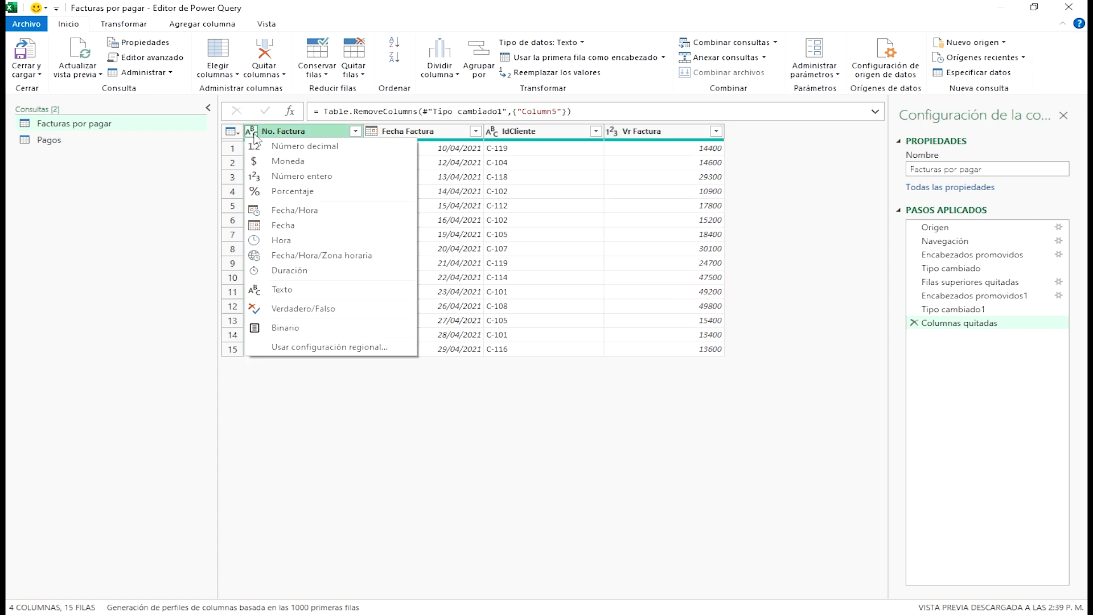
{"action": "left_click", "coordinate": [306, 293]}
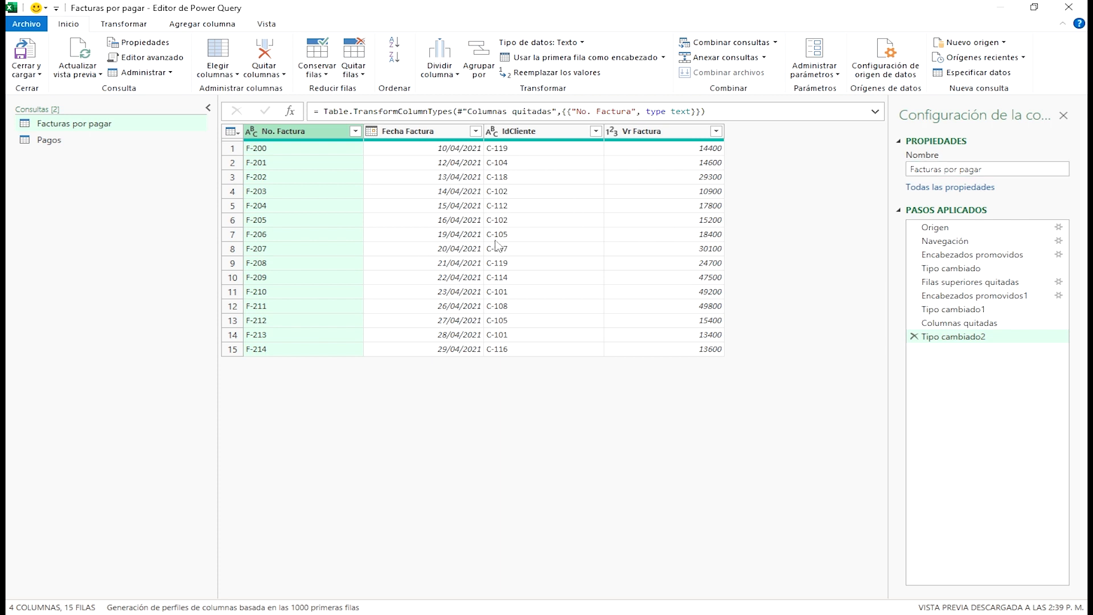
Step: In the Pagos query, filter out null values in the PAGOS REALIZADOS column and use the first row as headers
{"action": "left_click", "coordinate": [57, 143]}
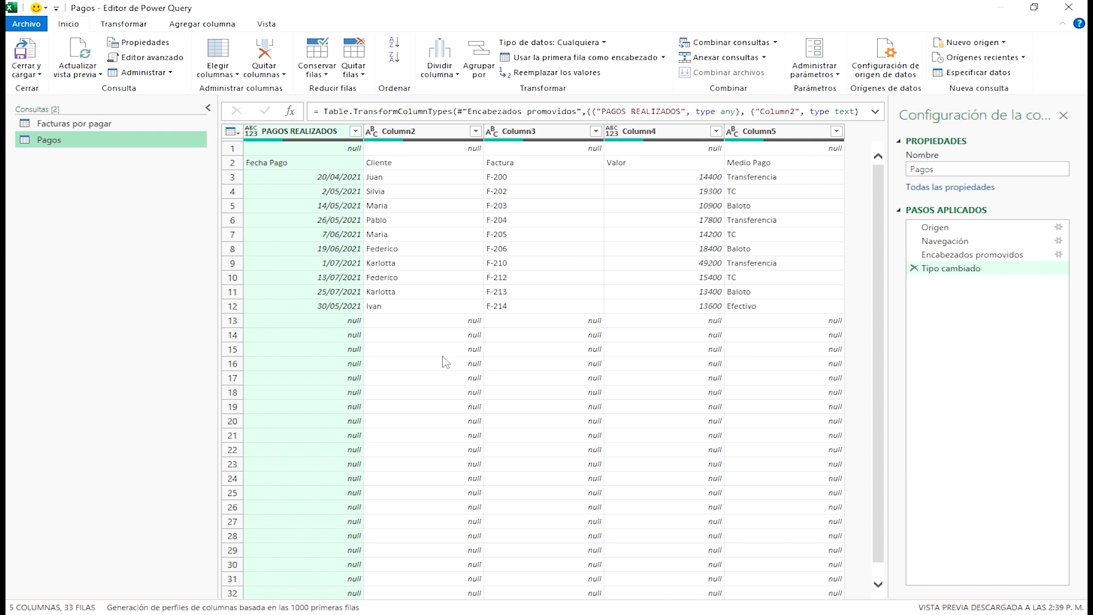
{"action": "left_click", "coordinate": [356, 133]}
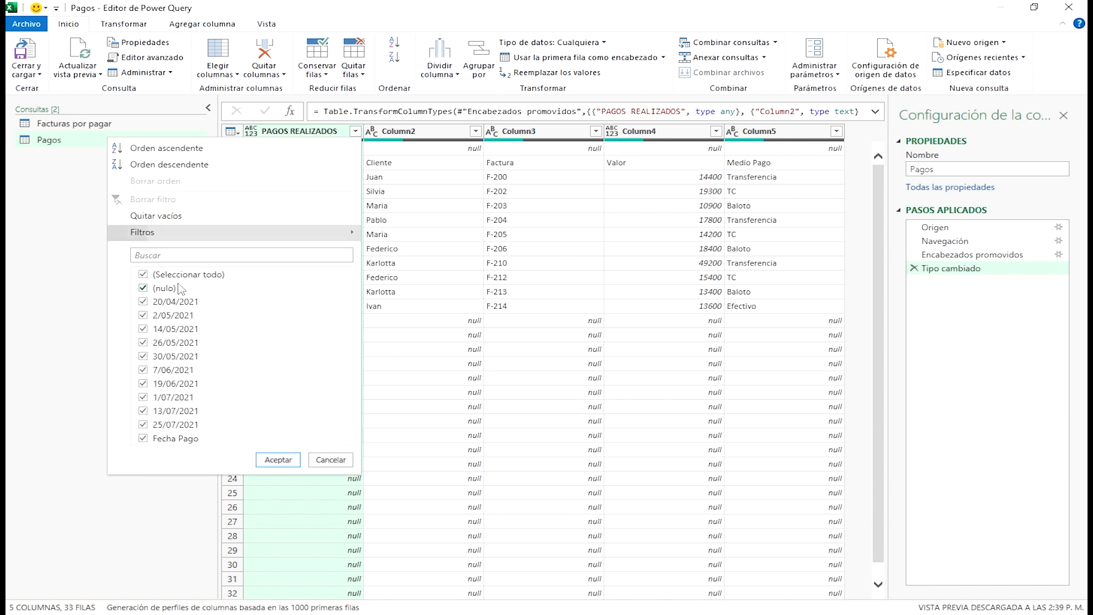
{"action": "left_click", "coordinate": [143, 289]}
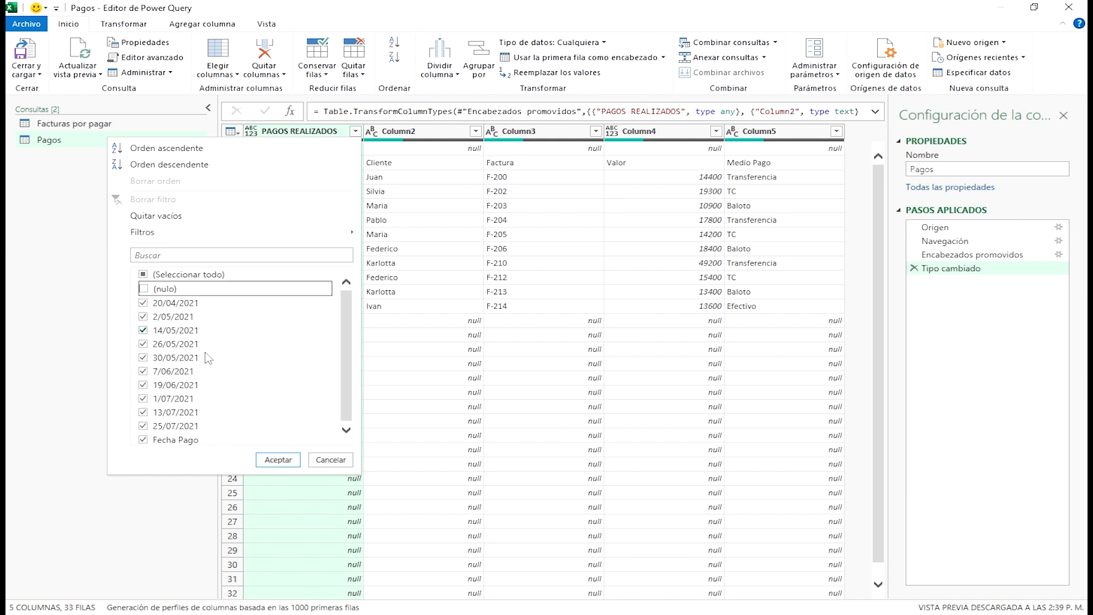
{"action": "left_click", "coordinate": [287, 462]}
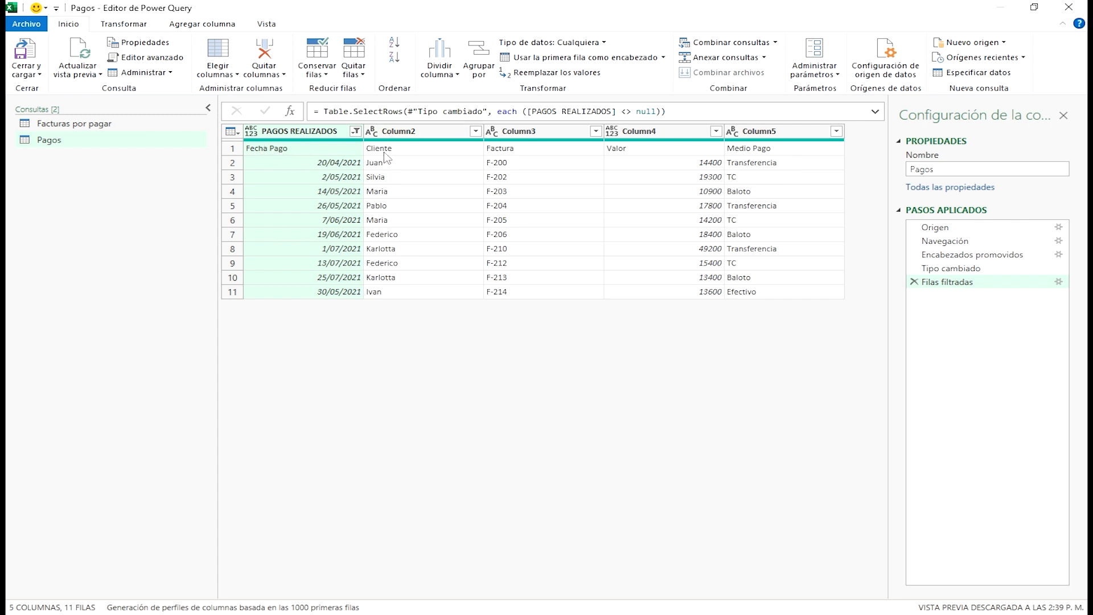
{"action": "left_click", "coordinate": [571, 58]}
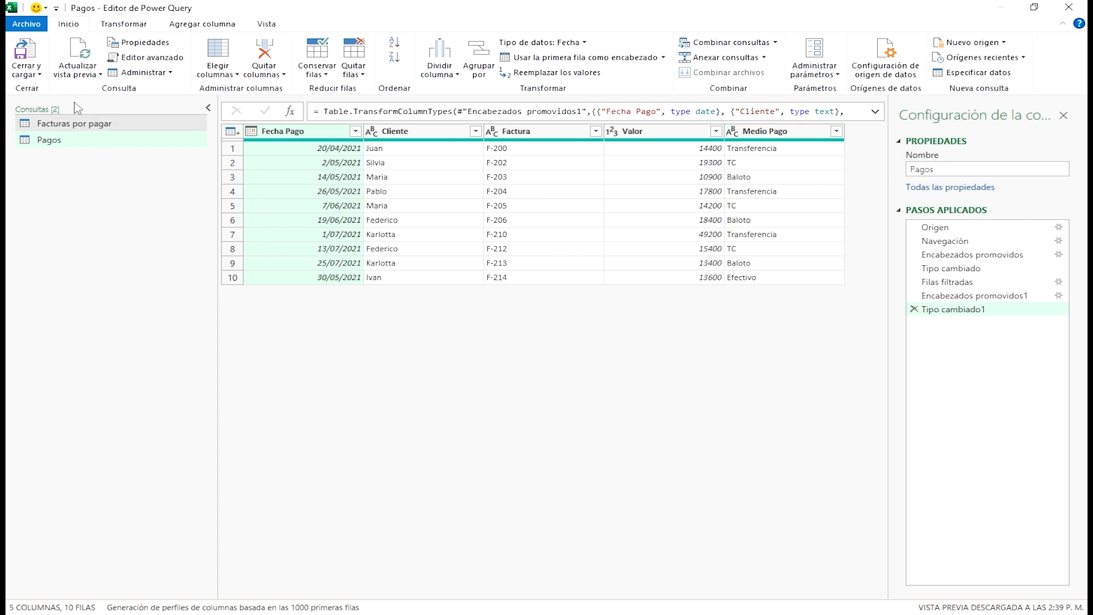
Step: Close the editor and load both queries as connection only, without adding them to the data model
{"action": "left_click", "coordinate": [38, 76]}
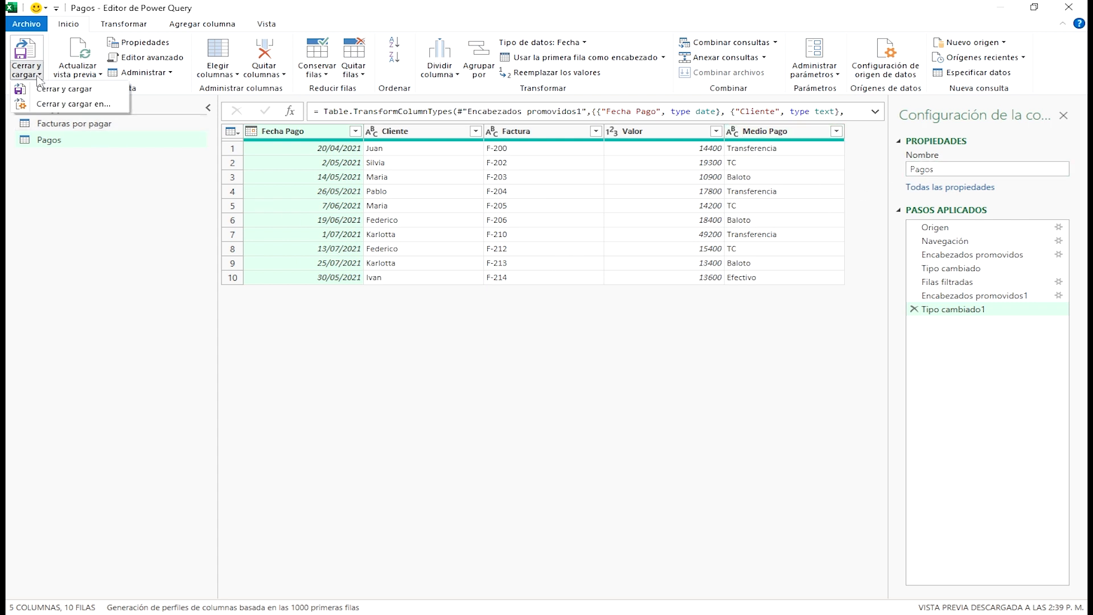
{"action": "left_click", "coordinate": [61, 109]}
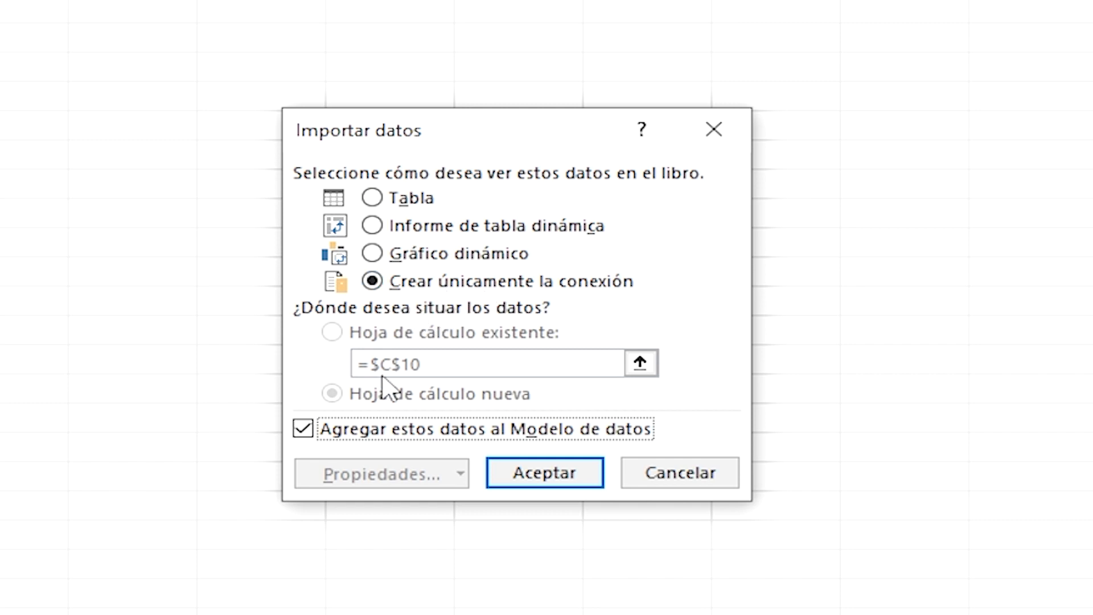
{"action": "left_click", "coordinate": [308, 439]}
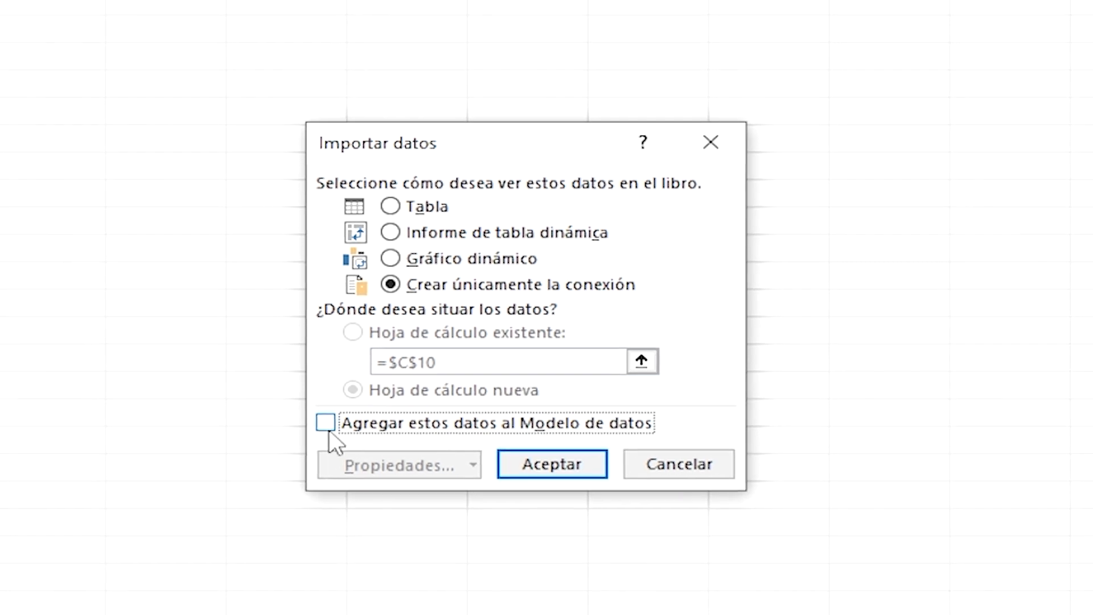
{"action": "left_click", "coordinate": [552, 464]}
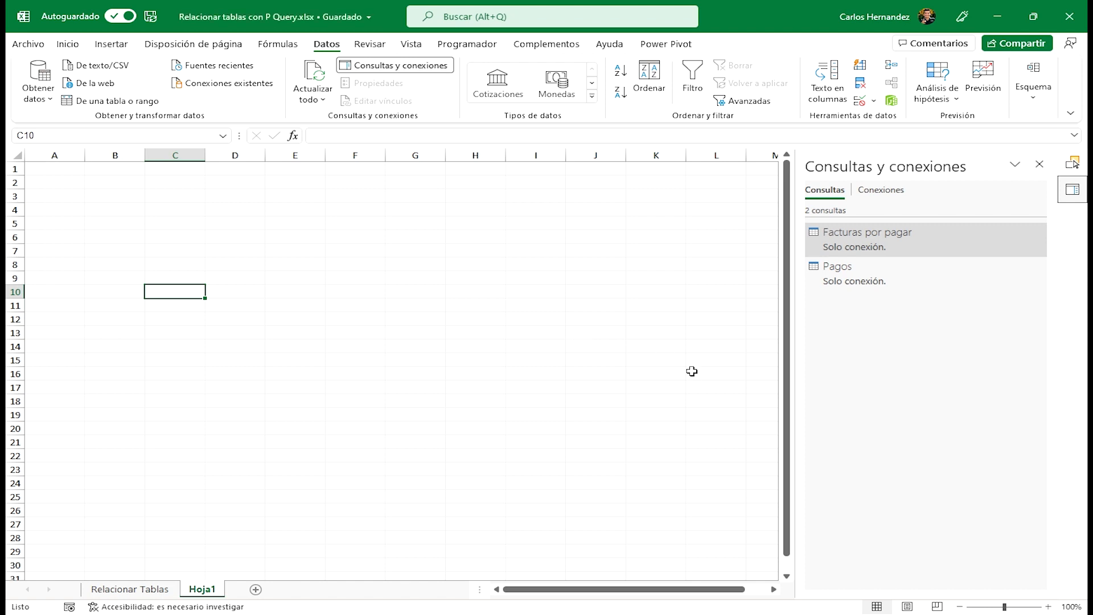
Step: Import the text file tabla clientes.csv as a new query and open it for transformation
{"action": "mouse_move", "coordinate": [860, 242]}
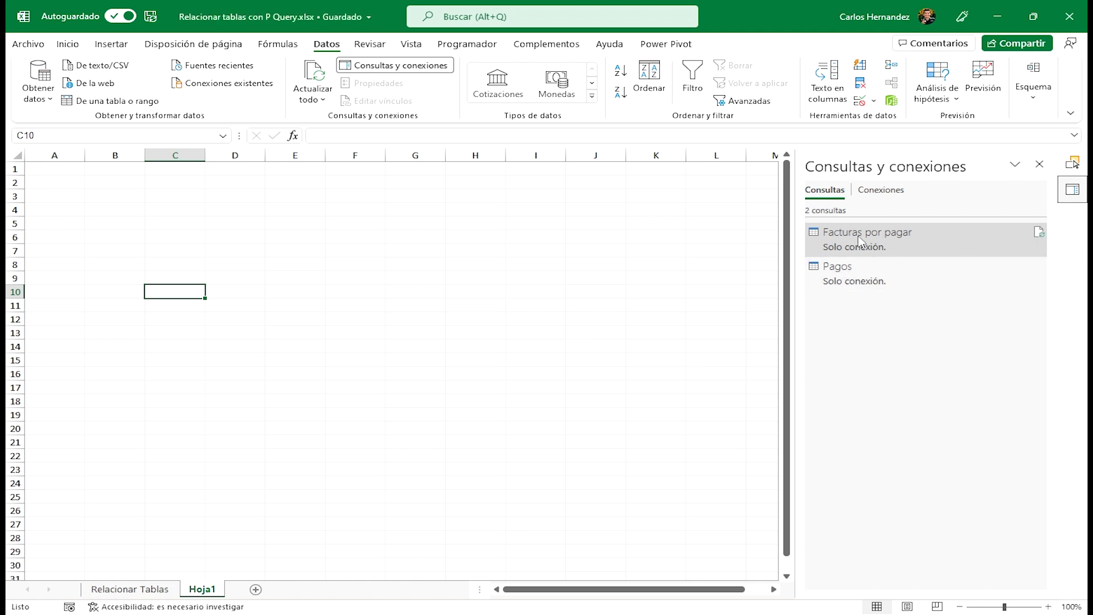
{"action": "left_click", "coordinate": [878, 282]}
{"action": "left_click", "coordinate": [305, 308]}
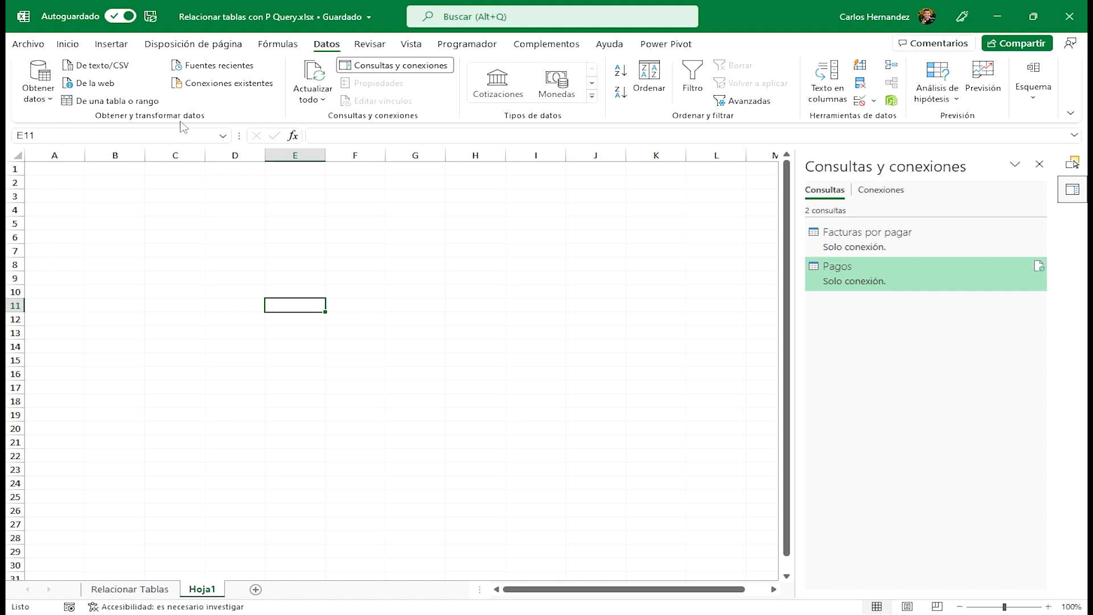
{"action": "left_click", "coordinate": [102, 67]}
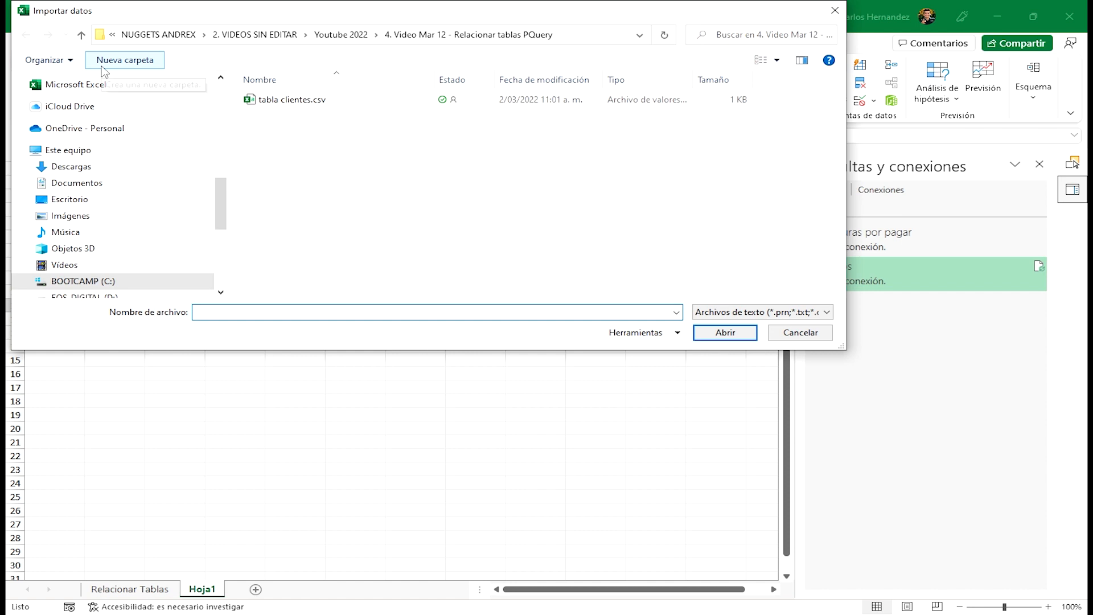
{"action": "left_click", "coordinate": [296, 103]}
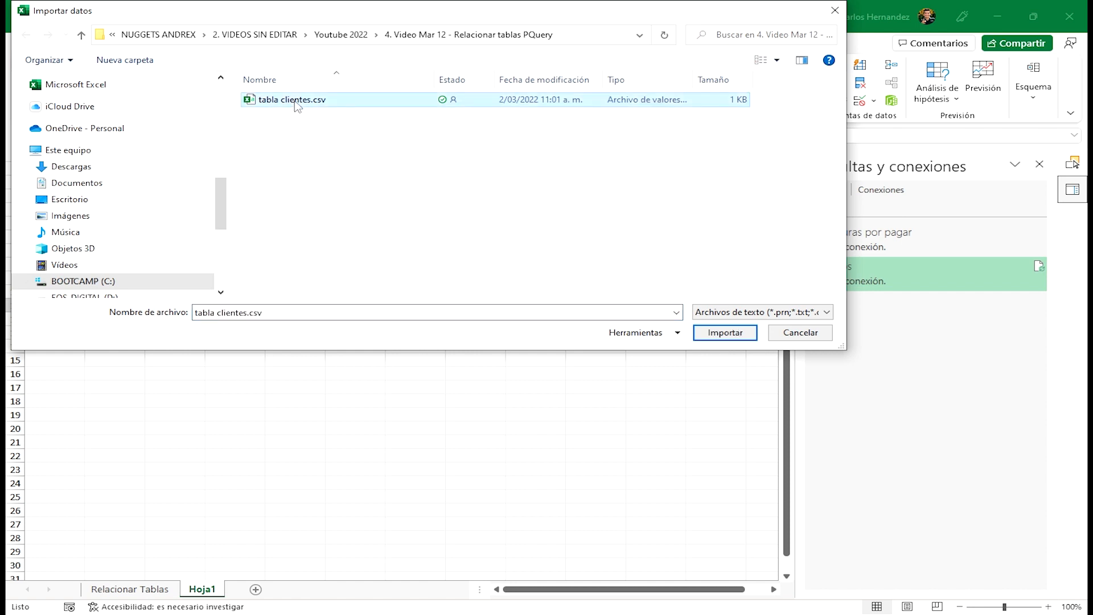
{"action": "left_click", "coordinate": [729, 335]}
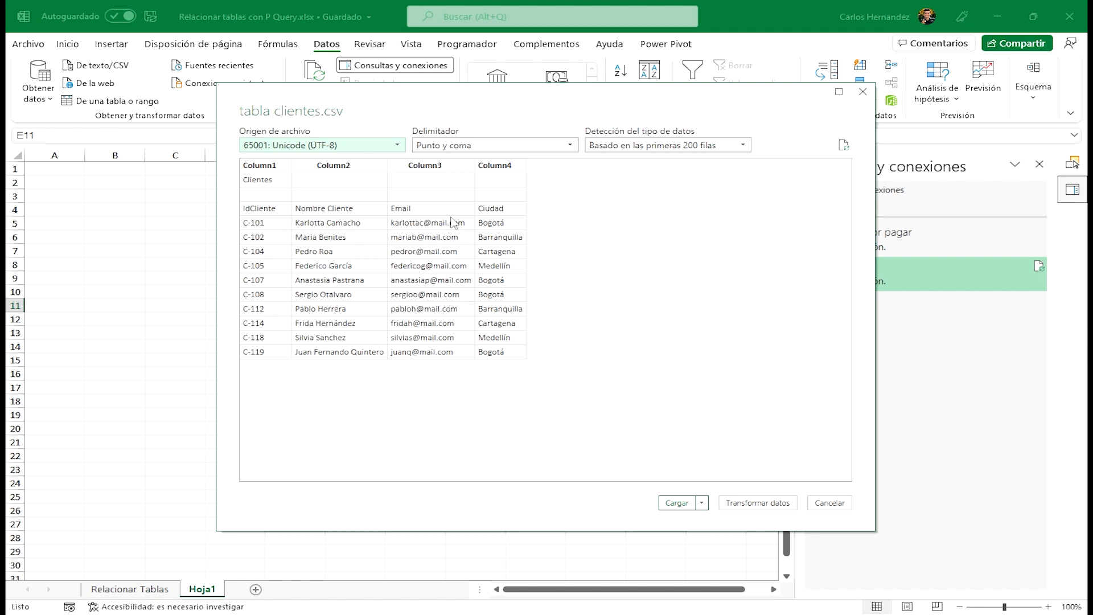
{"action": "left_click", "coordinate": [750, 510]}
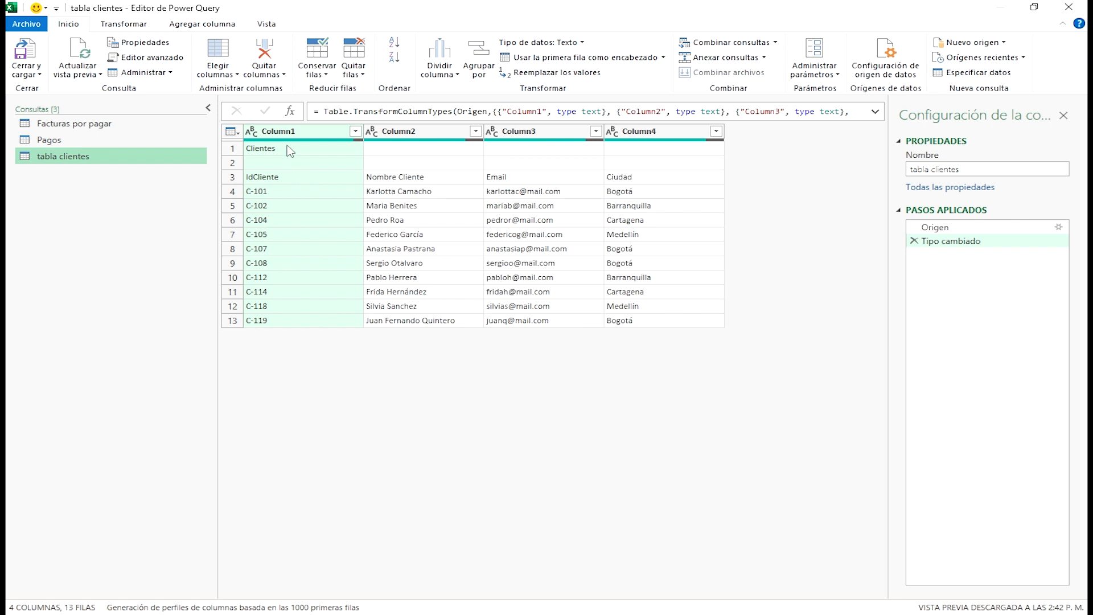
Step: Remove the top 2 rows of the tabla clientes query and use the first row as headers
{"action": "left_click", "coordinate": [368, 78]}
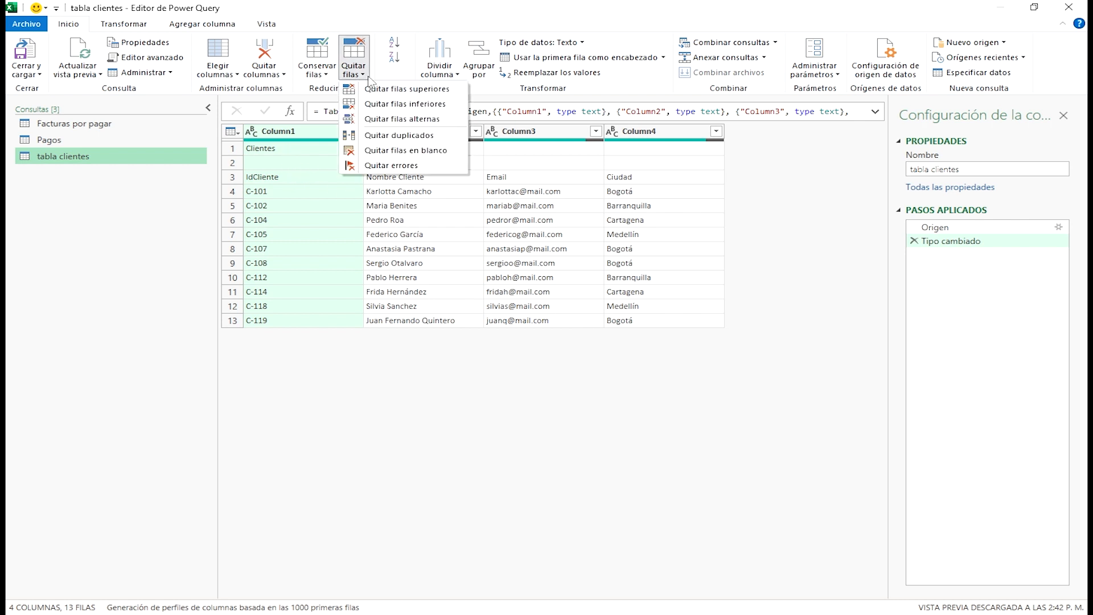
{"action": "left_click", "coordinate": [405, 89]}
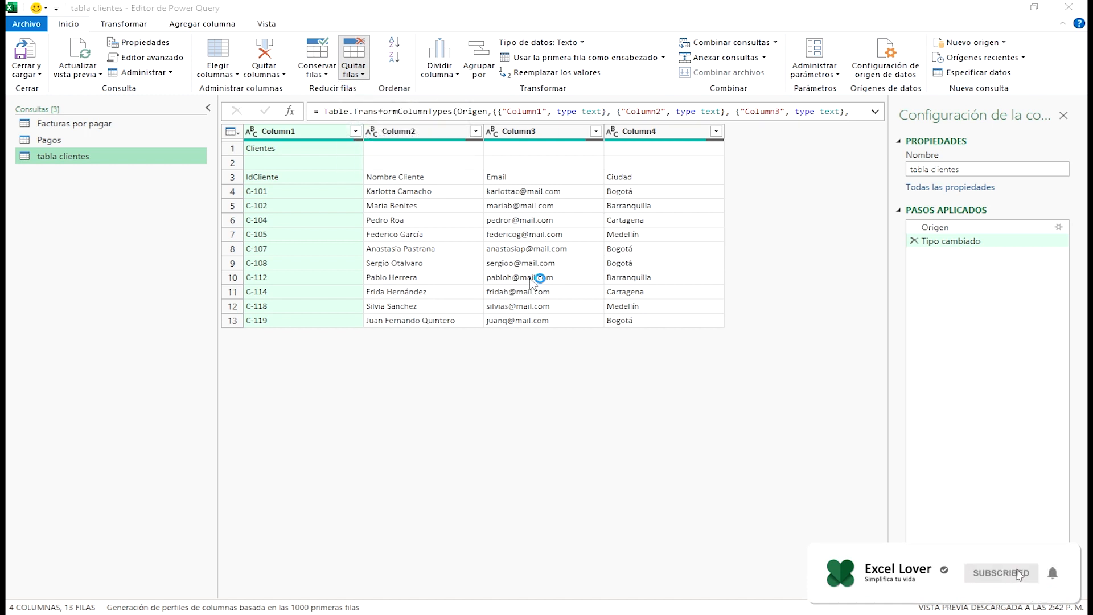
{"action": "type", "text": "2"}
{"action": "left_click", "coordinate": [705, 353]}
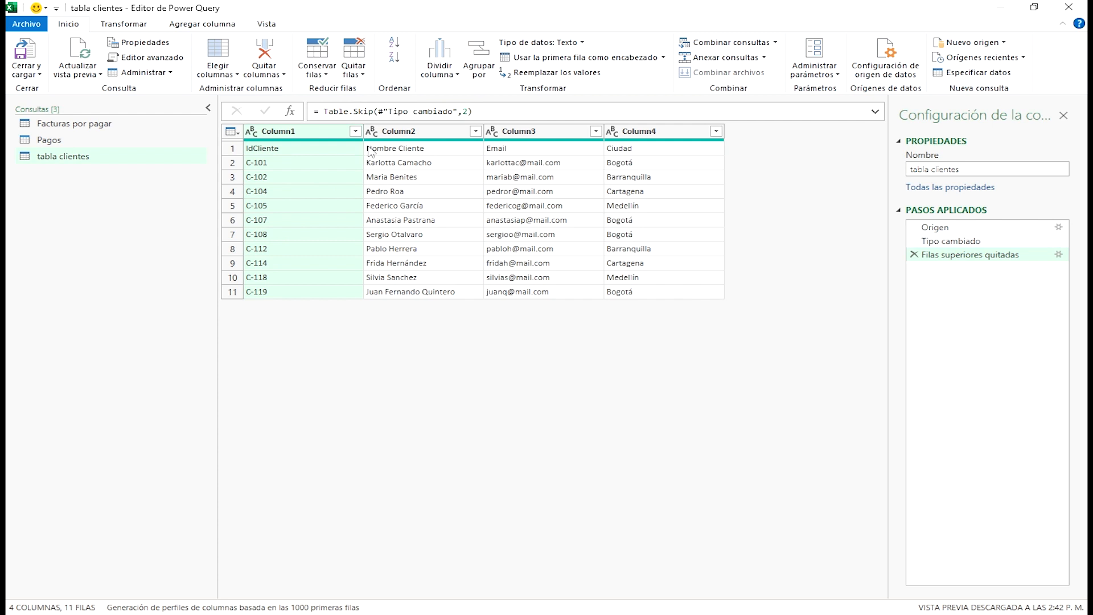
{"action": "left_click", "coordinate": [589, 59]}
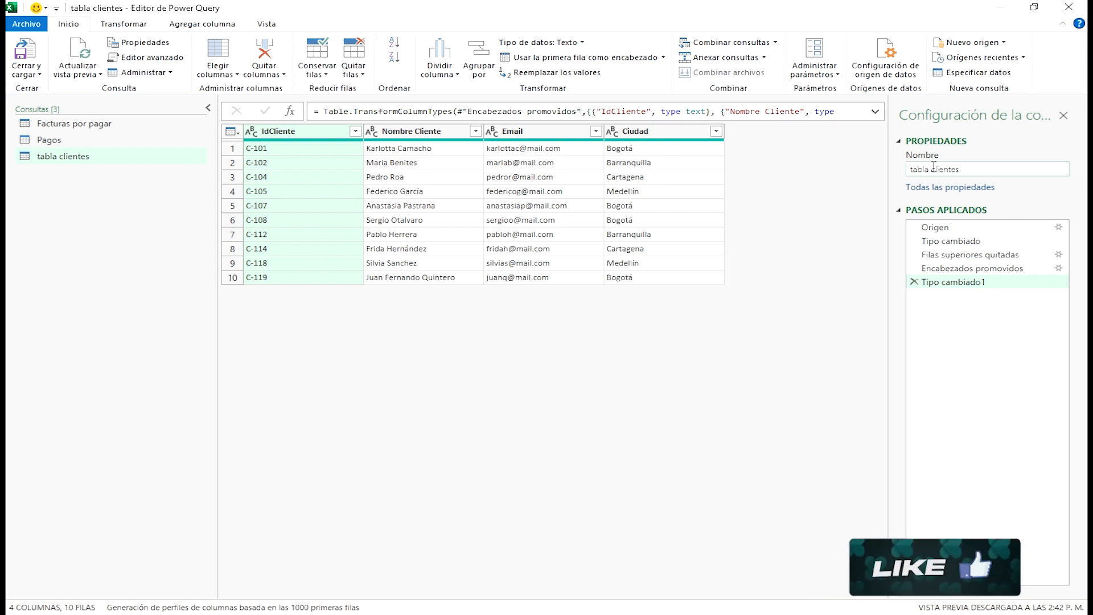
Step: Rename the tabla clientes query as Clientes
{"action": "left_click_drag", "start_coordinate": [932, 169], "coordinate": [861, 175]}
{"action": "key", "text": "BackSpace"}
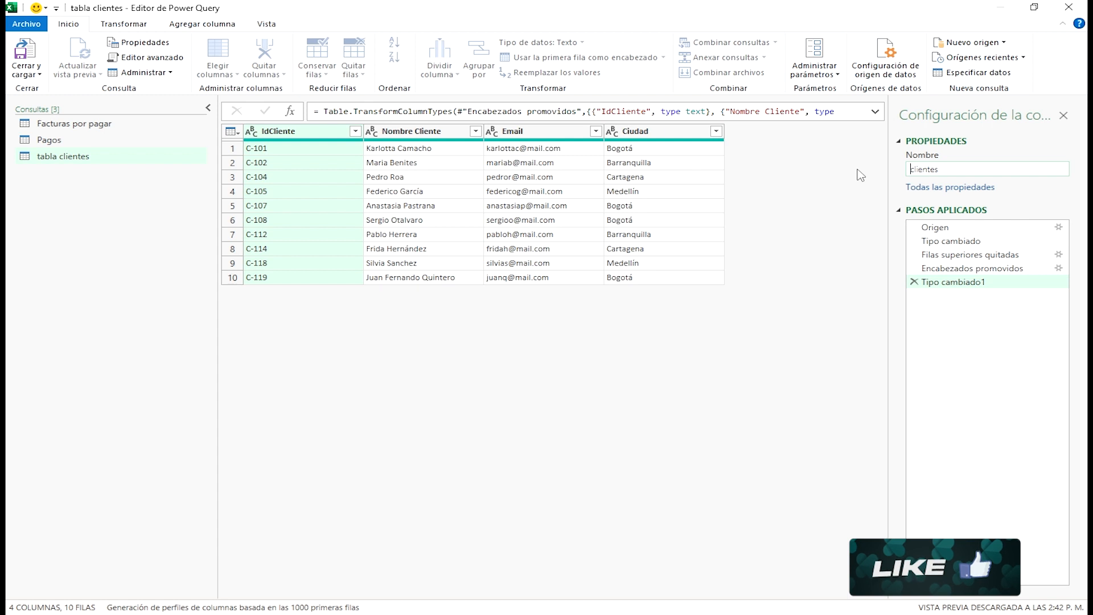
{"action": "key", "text": "Delete"}
{"action": "type", "text": "C"}
{"action": "key", "text": "Return"}
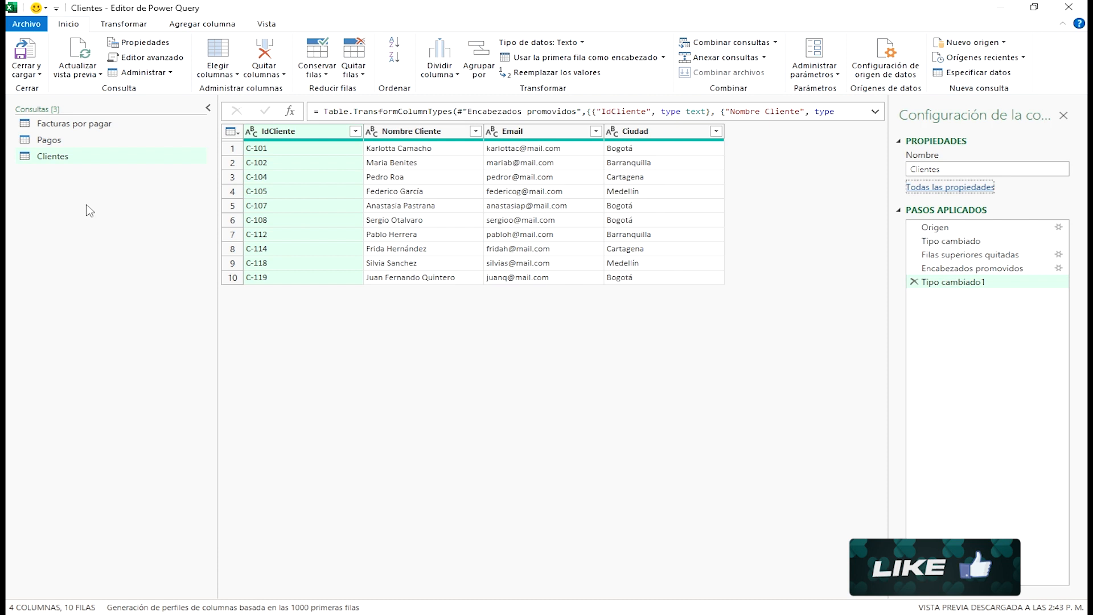
Step: Close the editor and load the Clientes query as connection only, without adding it to the data model
{"action": "left_click", "coordinate": [40, 76]}
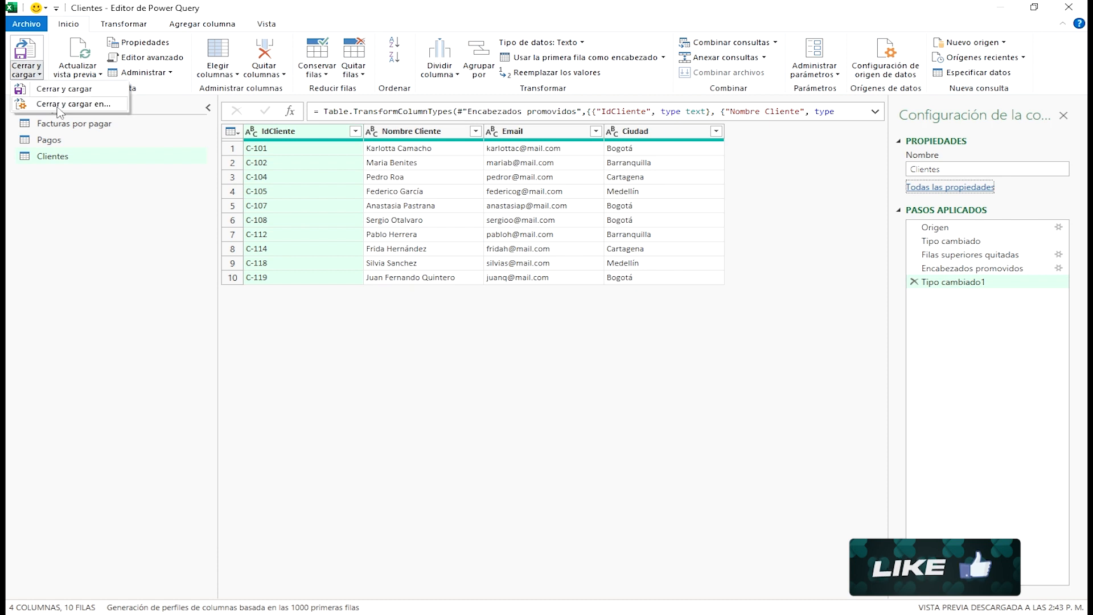
{"action": "left_click", "coordinate": [73, 105]}
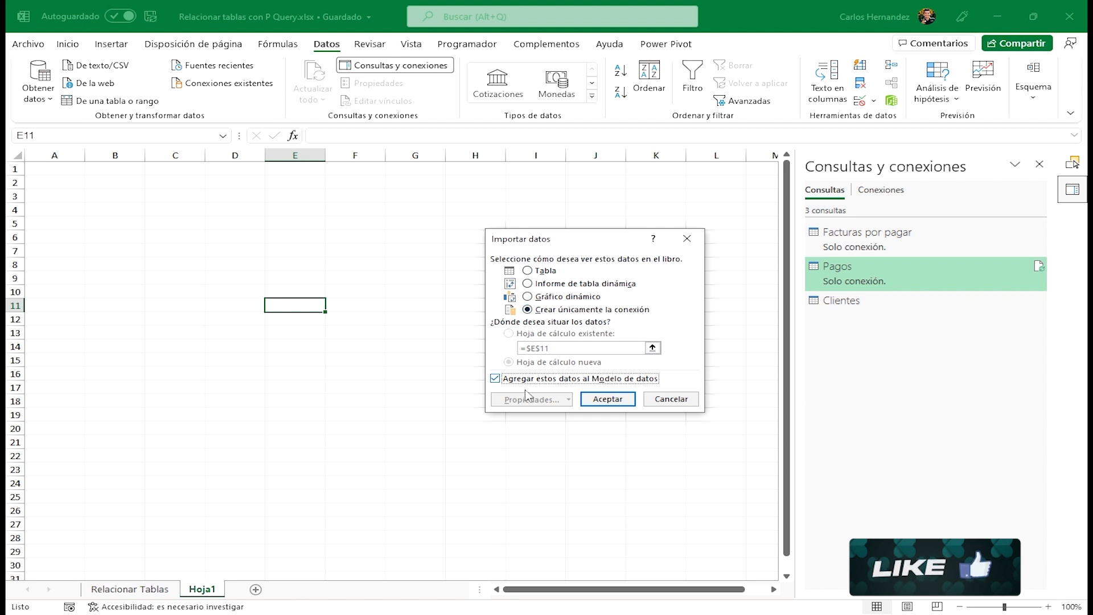
{"action": "left_click", "coordinate": [496, 379]}
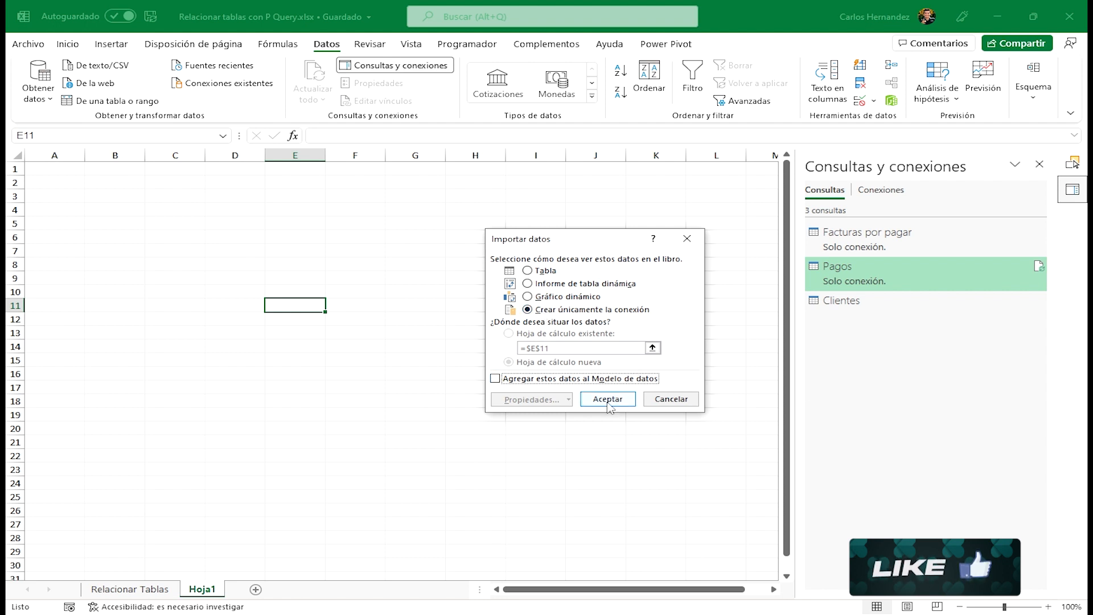
{"action": "left_click", "coordinate": [606, 399]}
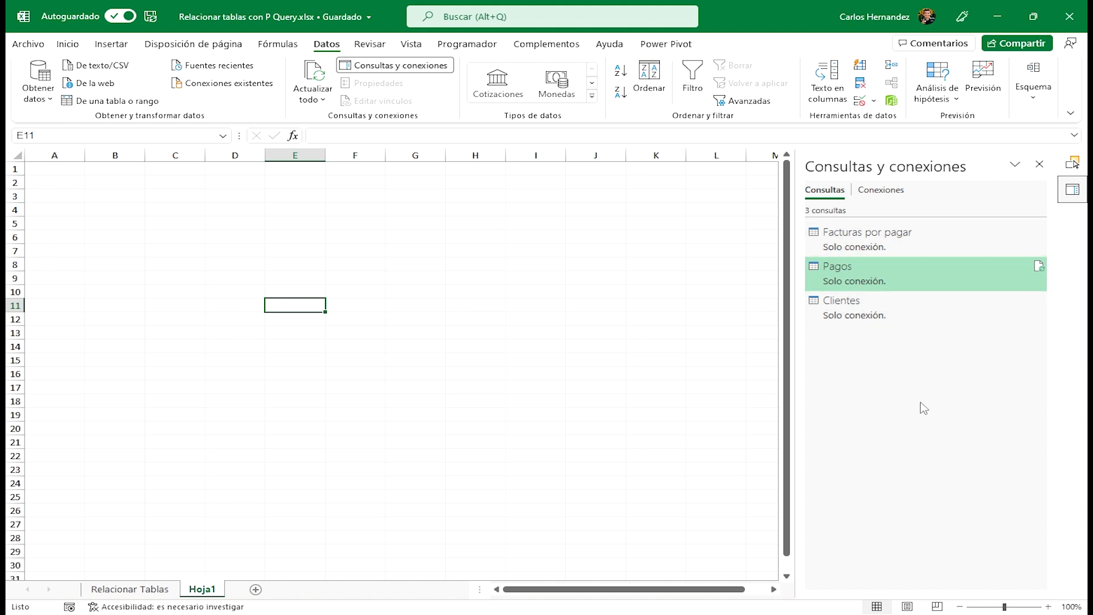
Step: Merge Facturas por pagar with Pagos as a new query, matching No. Factura to Factura with a left outer join
{"action": "double_click", "coordinate": [892, 245]}
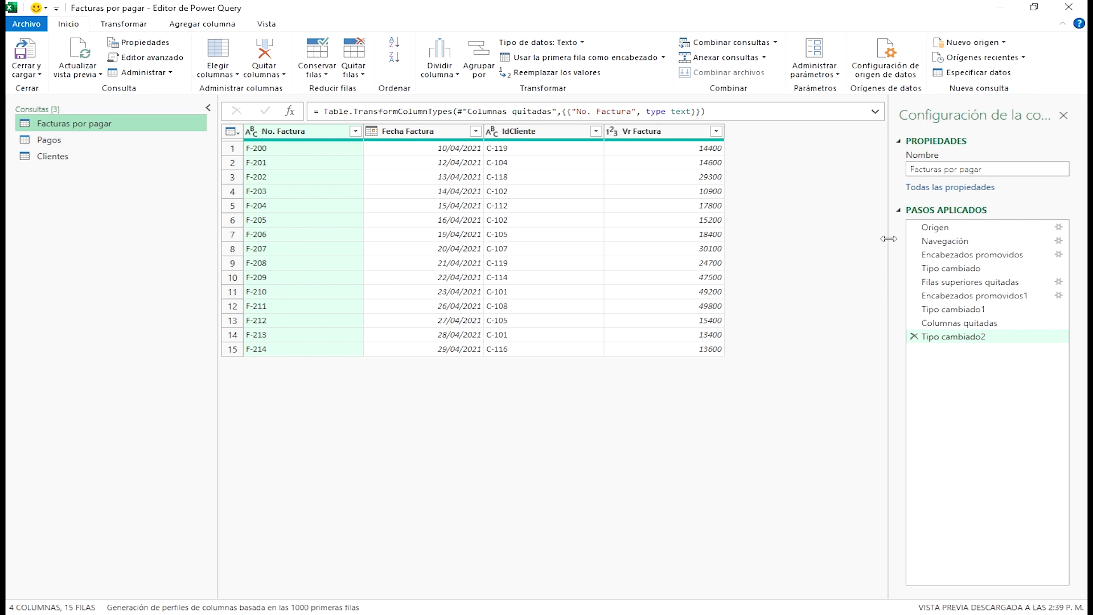
{"action": "left_click", "coordinate": [775, 43]}
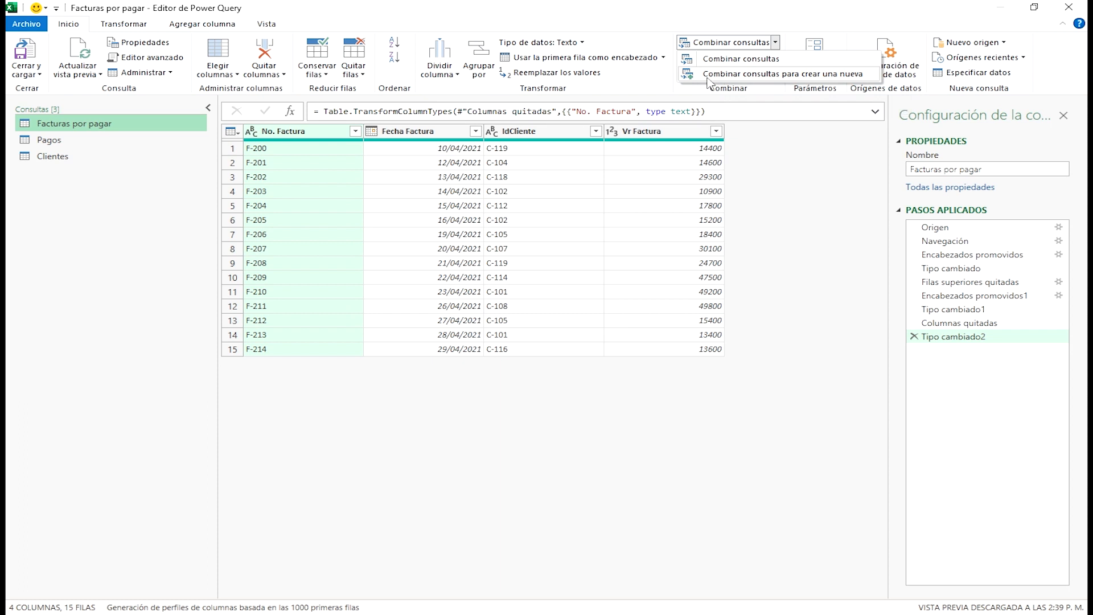
{"action": "left_click", "coordinate": [806, 75]}
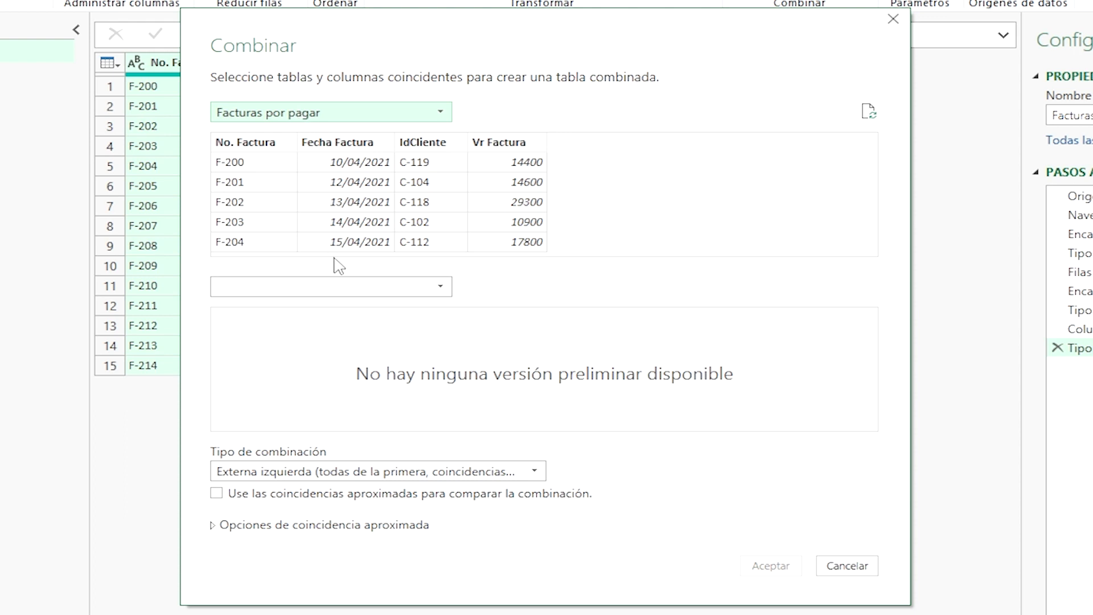
{"action": "left_click", "coordinate": [441, 287]}
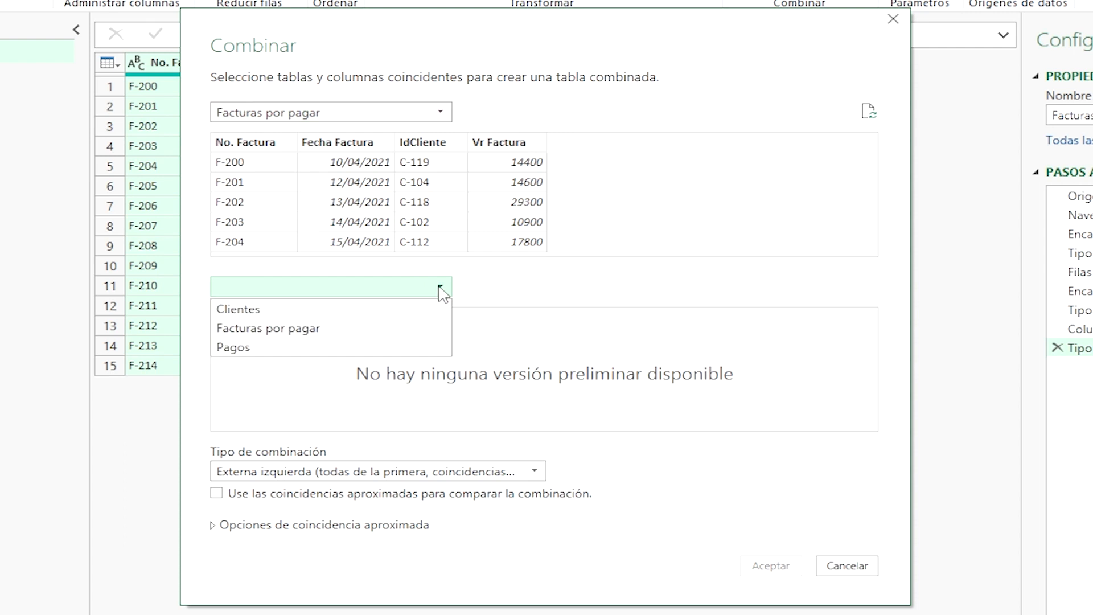
{"action": "left_click", "coordinate": [283, 348]}
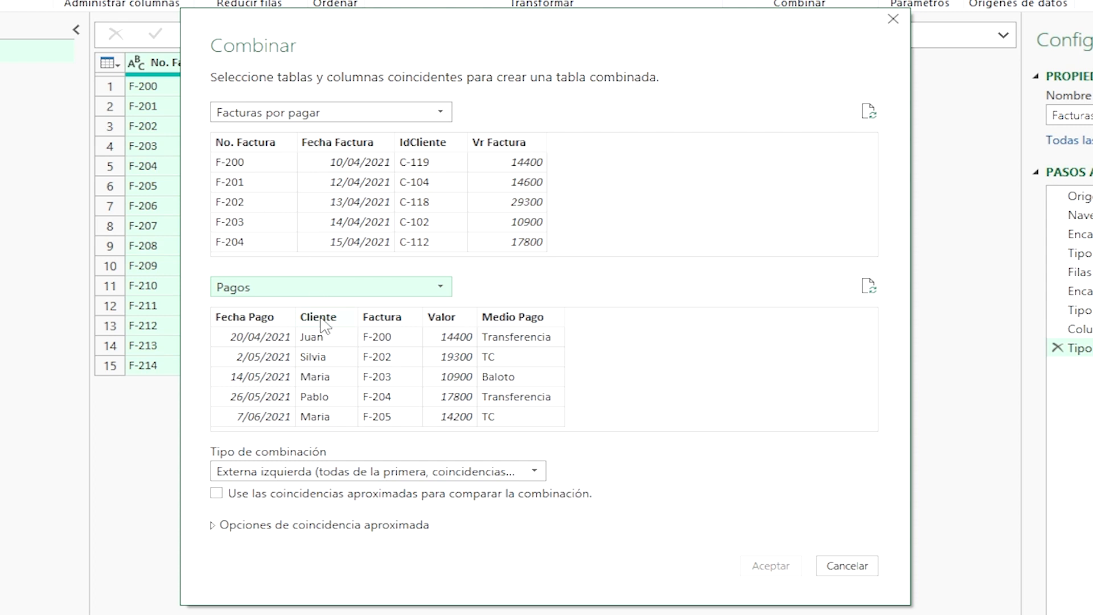
{"action": "left_click", "coordinate": [258, 144]}
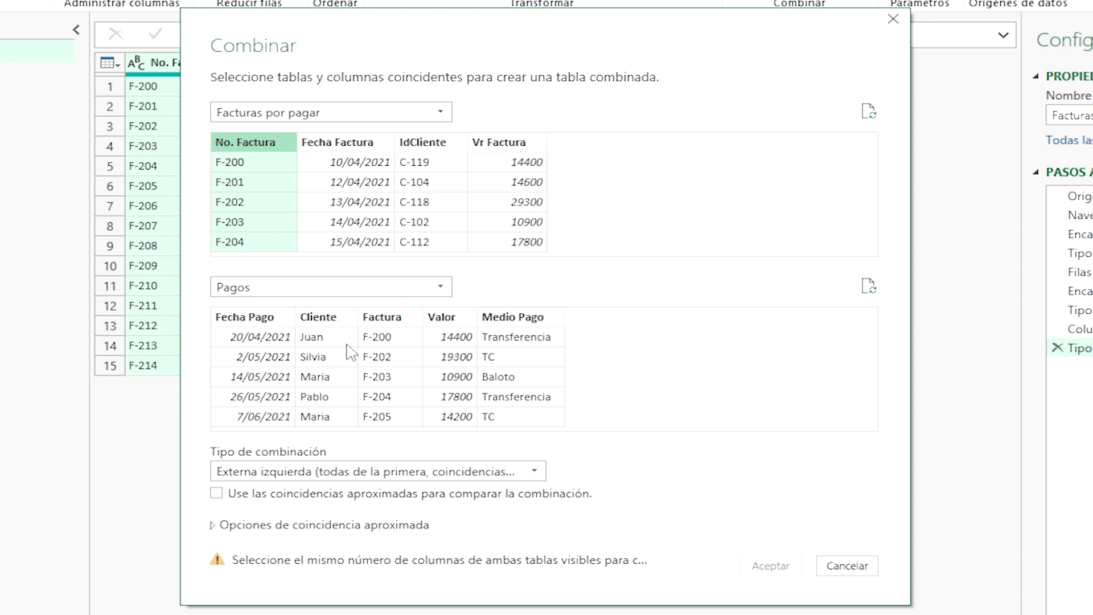
{"action": "left_click", "coordinate": [395, 323]}
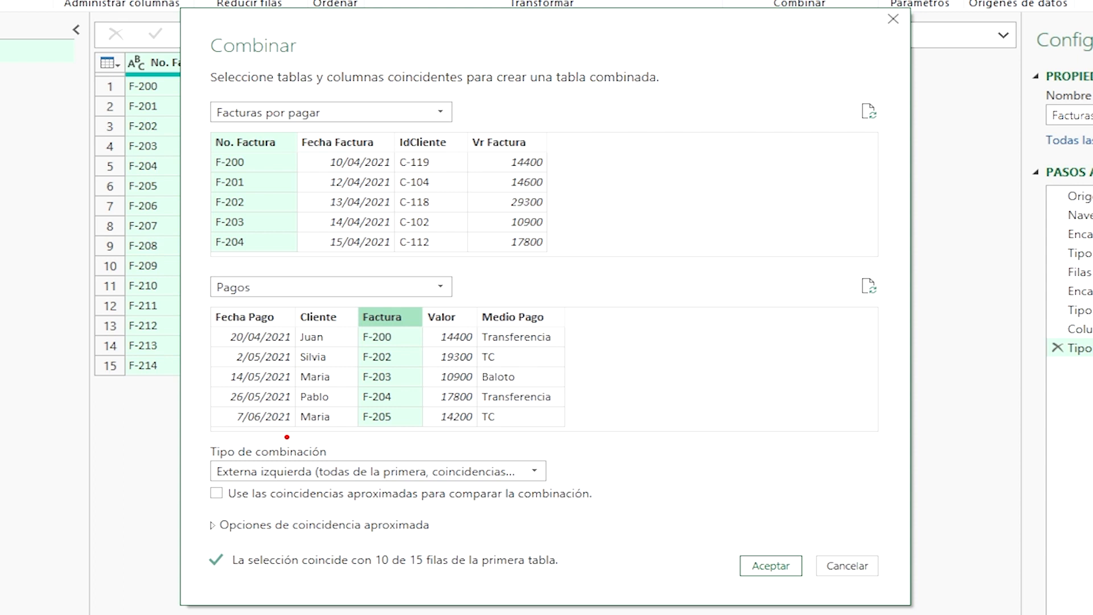
{"action": "mouse_move", "coordinate": [192, 440]}
{"action": "left_mouse_down"}
{"action": "mouse_move", "coordinate": [367, 499]}
{"action": "mouse_move", "coordinate": [586, 507]}
{"action": "mouse_move", "coordinate": [590, 490]}
{"action": "left_mouse_up"}
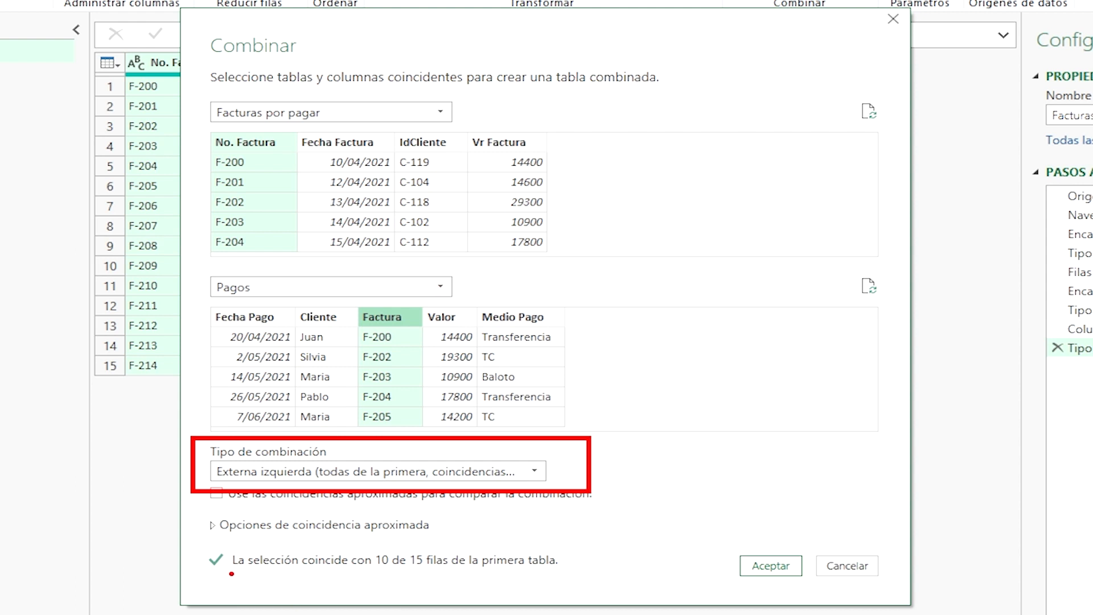
{"action": "left_click_drag", "start_coordinate": [232, 573], "coordinate": [593, 574]}
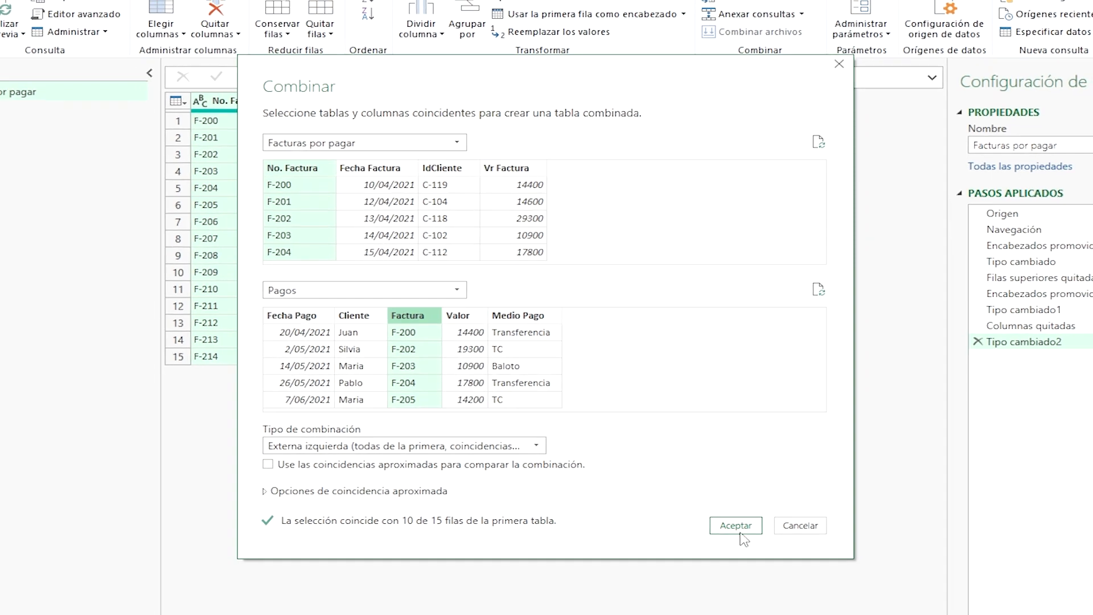
{"action": "left_click", "coordinate": [725, 513]}
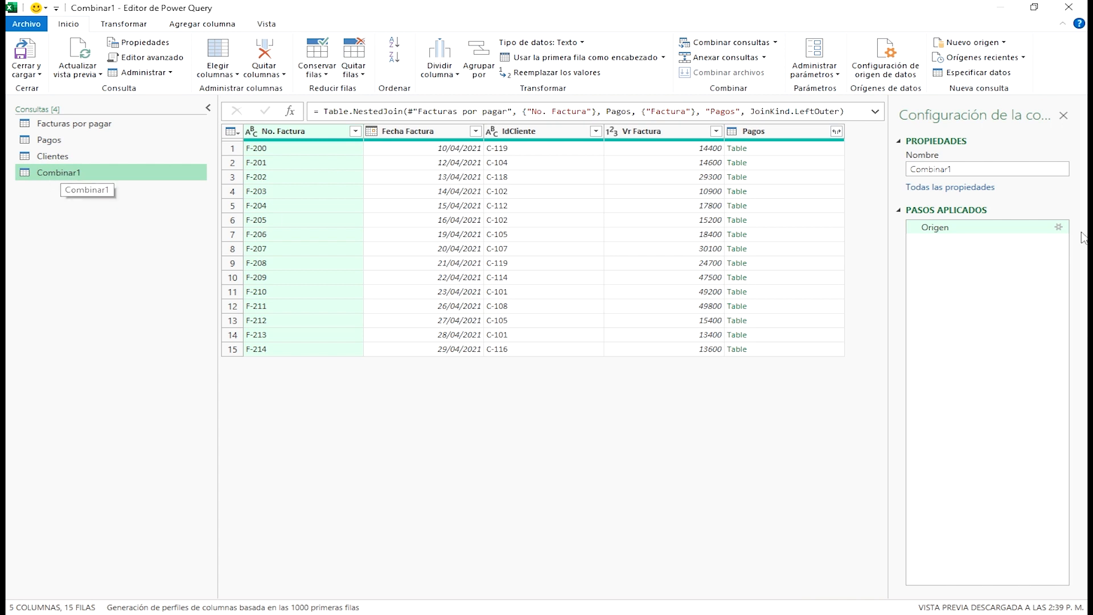
Step: Rename the new merged query as Tabla resumen
{"action": "left_click", "coordinate": [974, 169]}
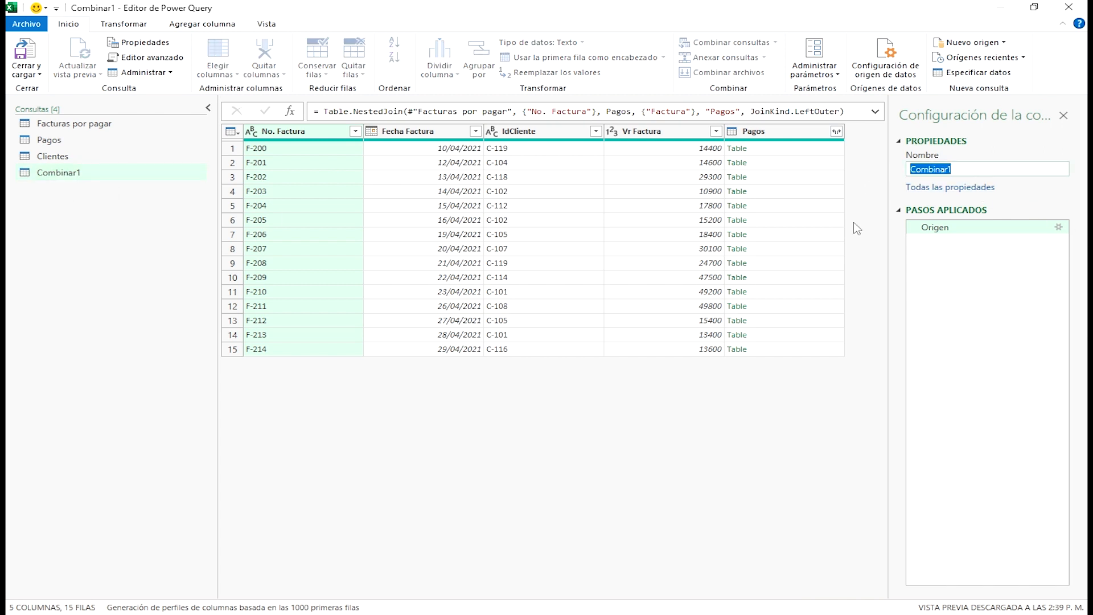
{"action": "type", "text": "Tabla resumen"}
{"action": "key", "text": "Tab"}
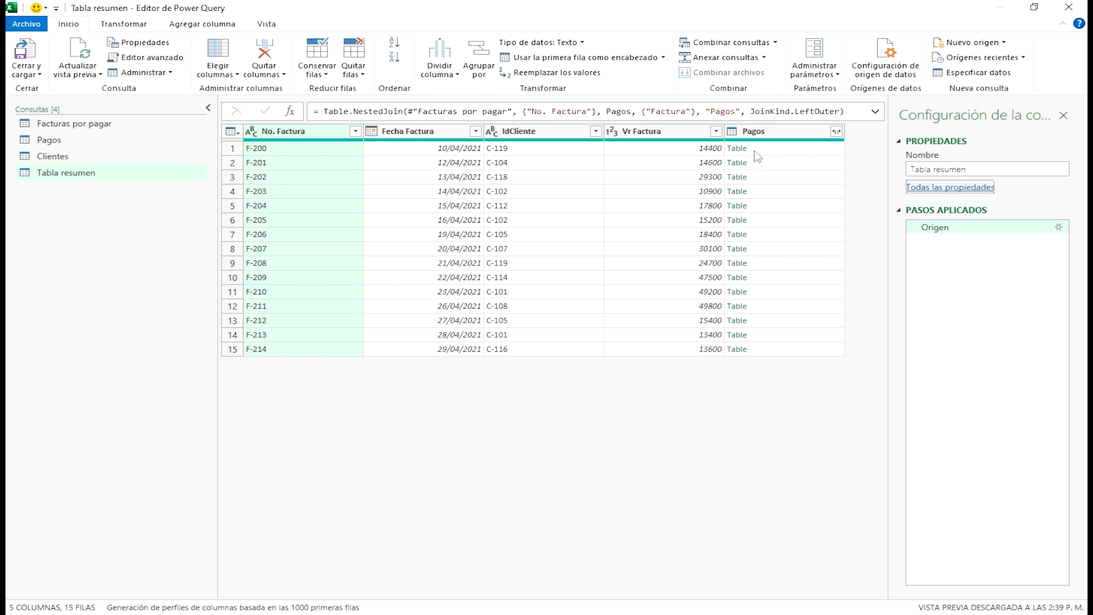
Step: Expand the Pagos column into Fecha Pago, Factura, Valor and Medio Pago, without the original column name as prefix
{"action": "left_click", "coordinate": [838, 132]}
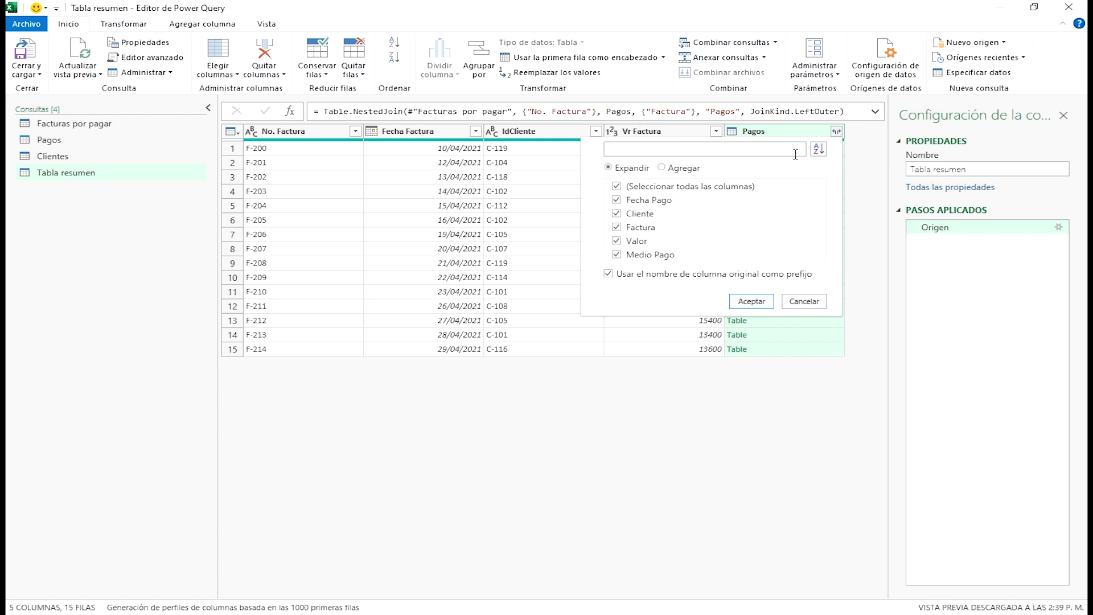
{"action": "left_click", "coordinate": [616, 188]}
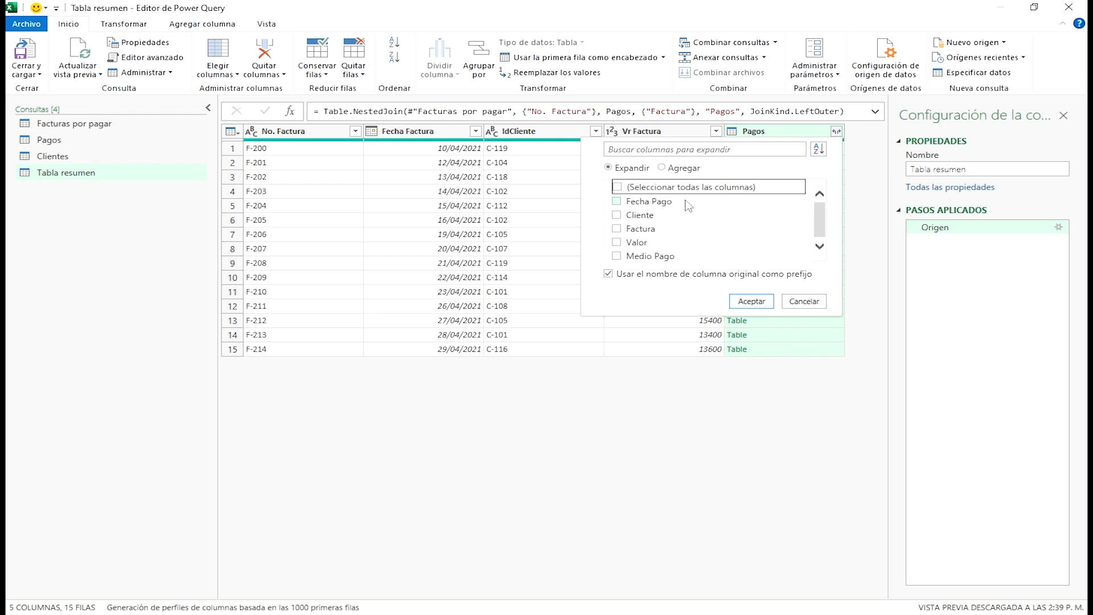
{"action": "left_click", "coordinate": [617, 201]}
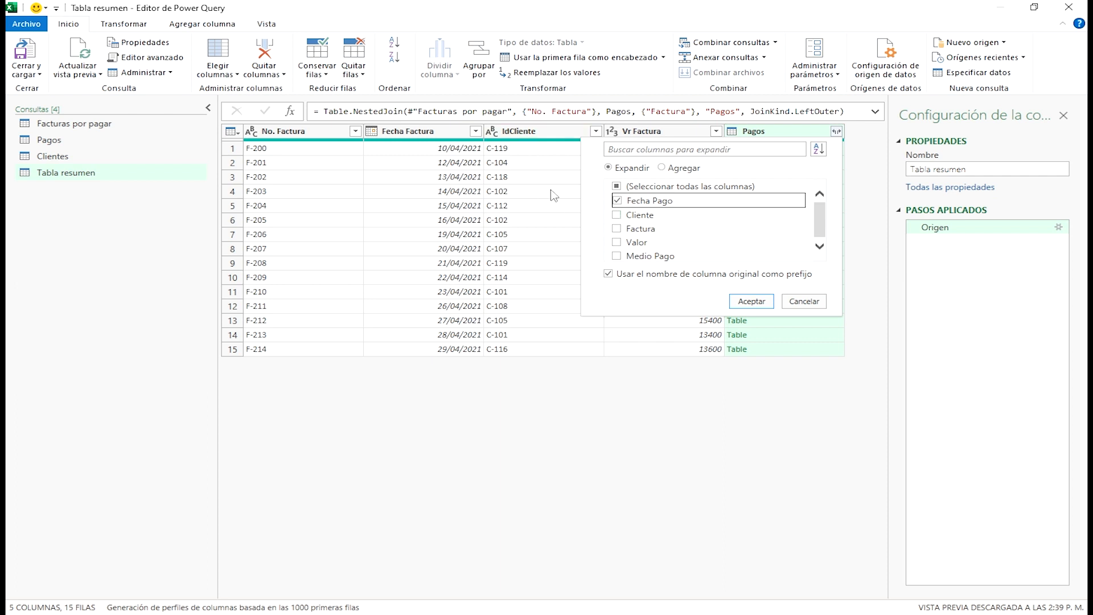
{"action": "left_click", "coordinate": [617, 230]}
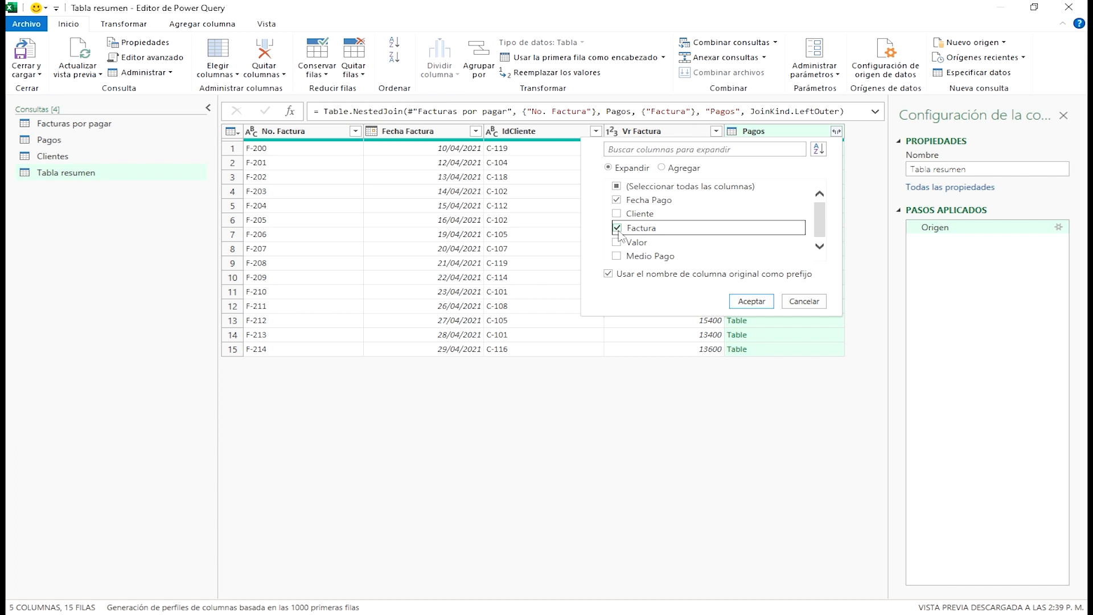
{"action": "left_click", "coordinate": [617, 243]}
{"action": "left_click", "coordinate": [617, 256]}
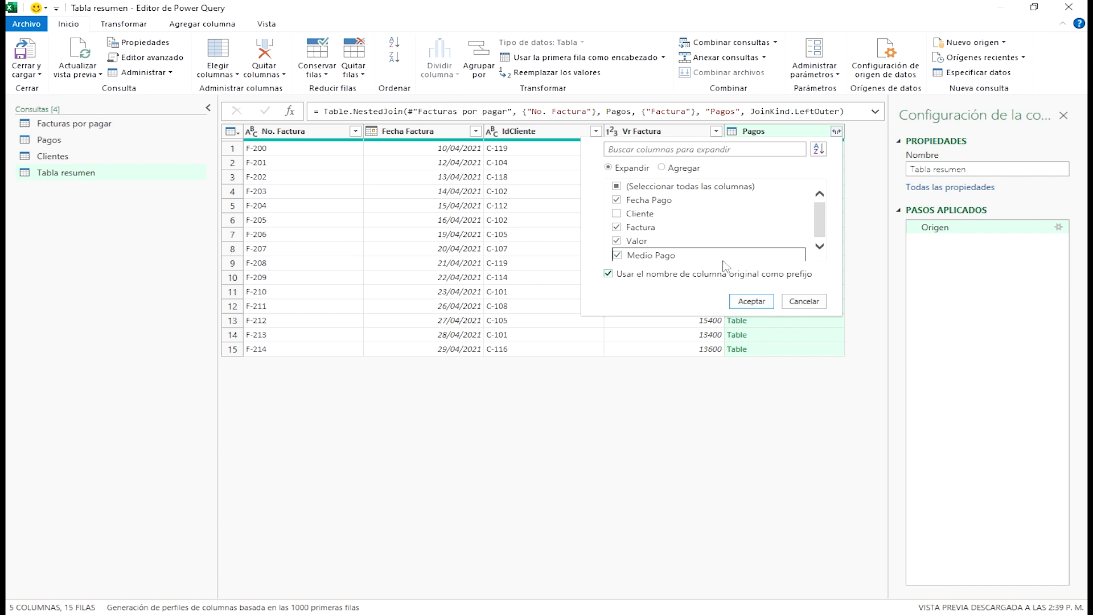
{"action": "left_click", "coordinate": [819, 231]}
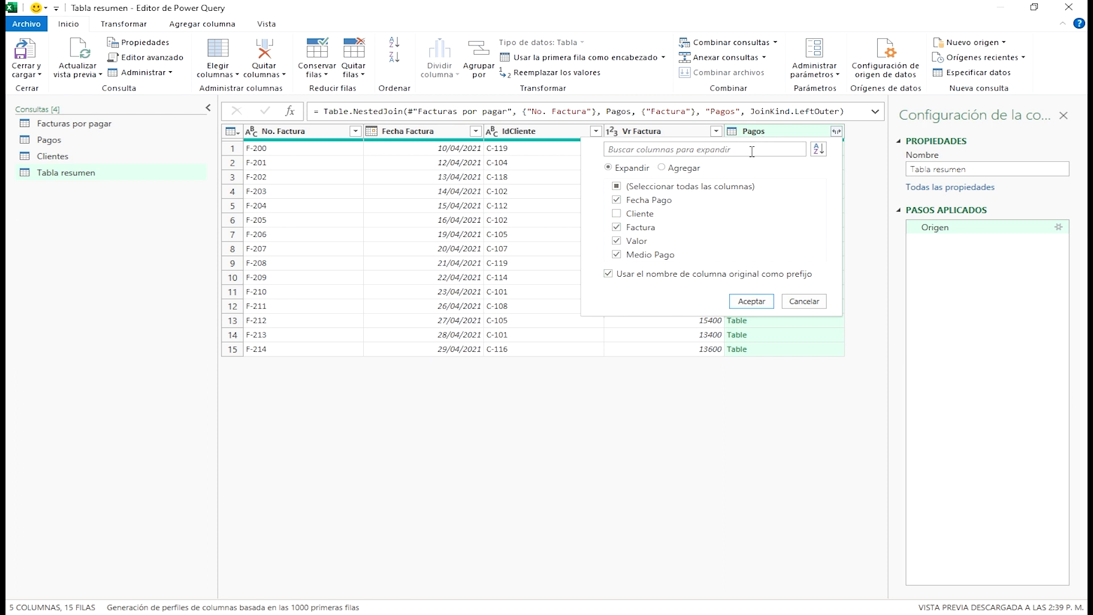
{"action": "left_click", "coordinate": [608, 274]}
{"action": "left_click", "coordinate": [750, 304]}
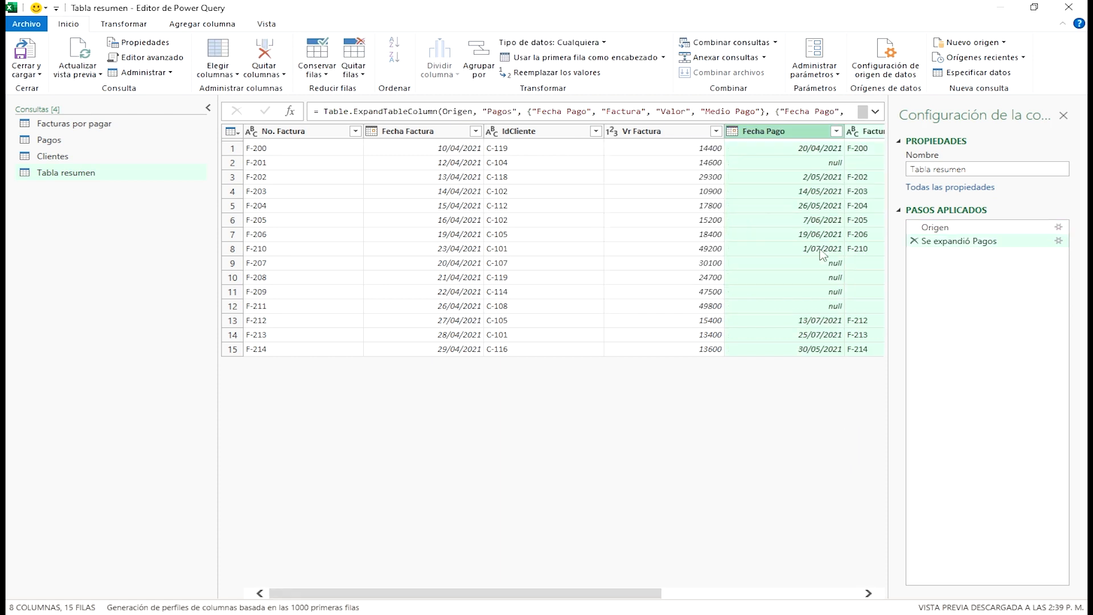
Step: Merge the Clientes query into the existing Tabla resumen query, matching IdCliente to IdCliente with a left outer join
{"action": "left_click_drag", "start_coordinate": [625, 593], "coordinate": [822, 612]}
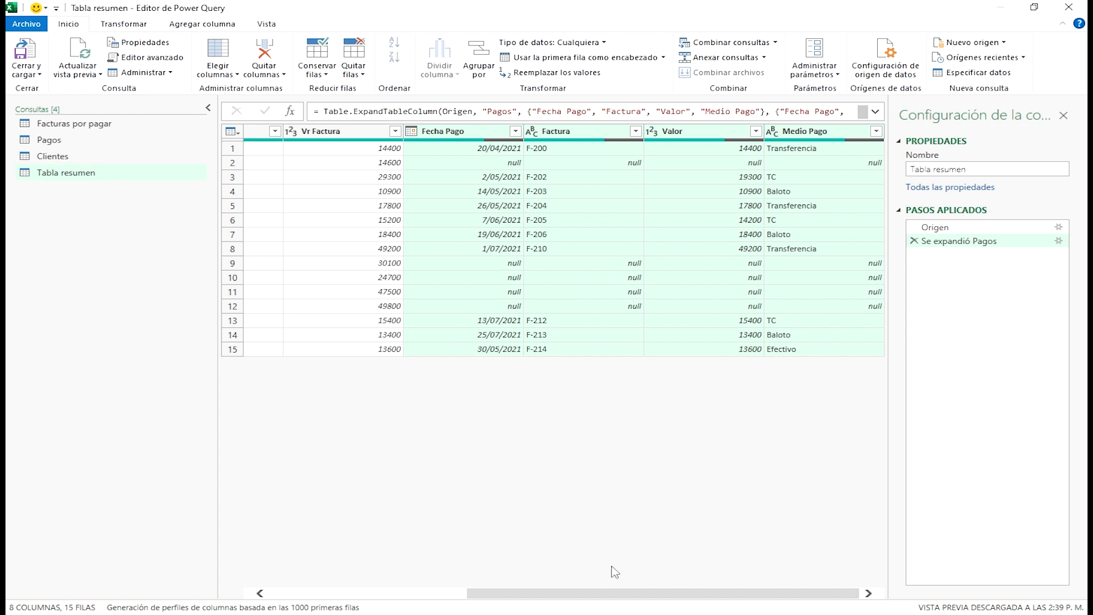
{"action": "scroll", "coordinate": [606, 598], "scroll_direction": "left", "scroll_amount": 5}
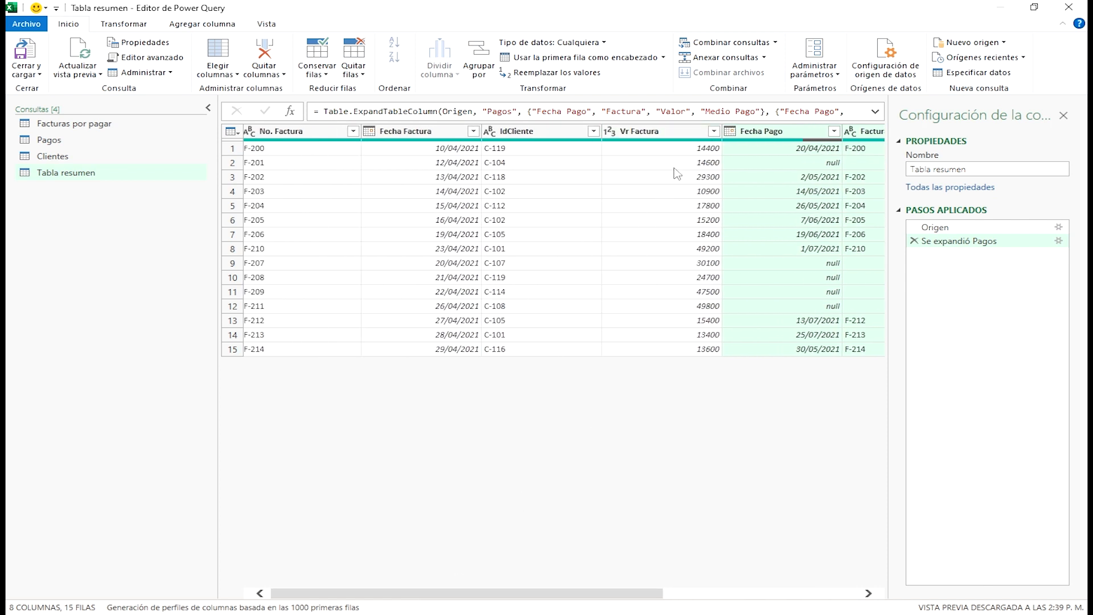
{"action": "left_click", "coordinate": [777, 45]}
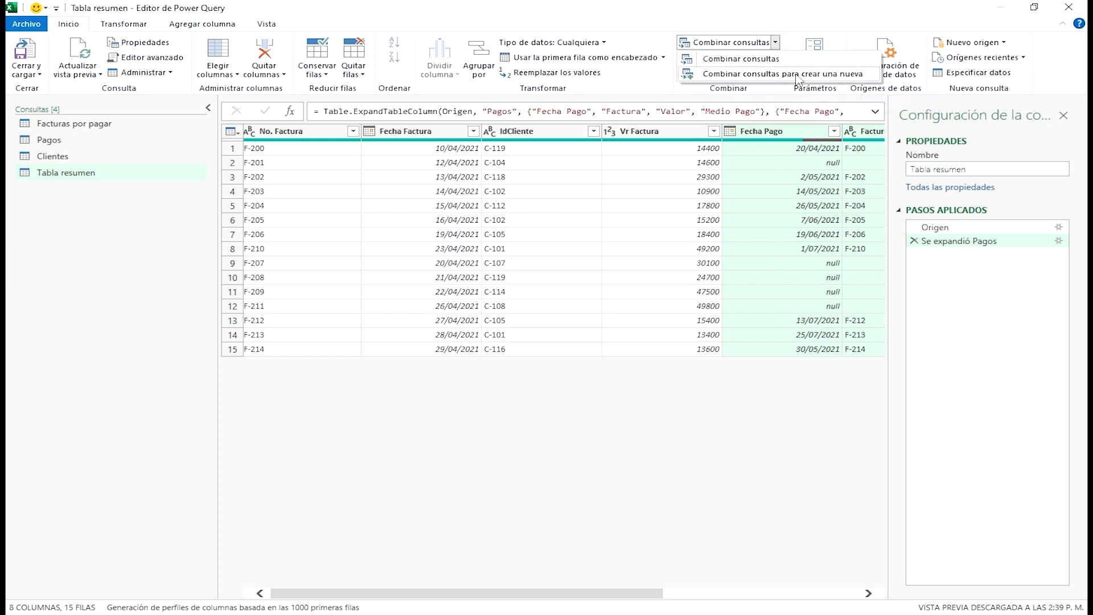
{"action": "left_click", "coordinate": [740, 59]}
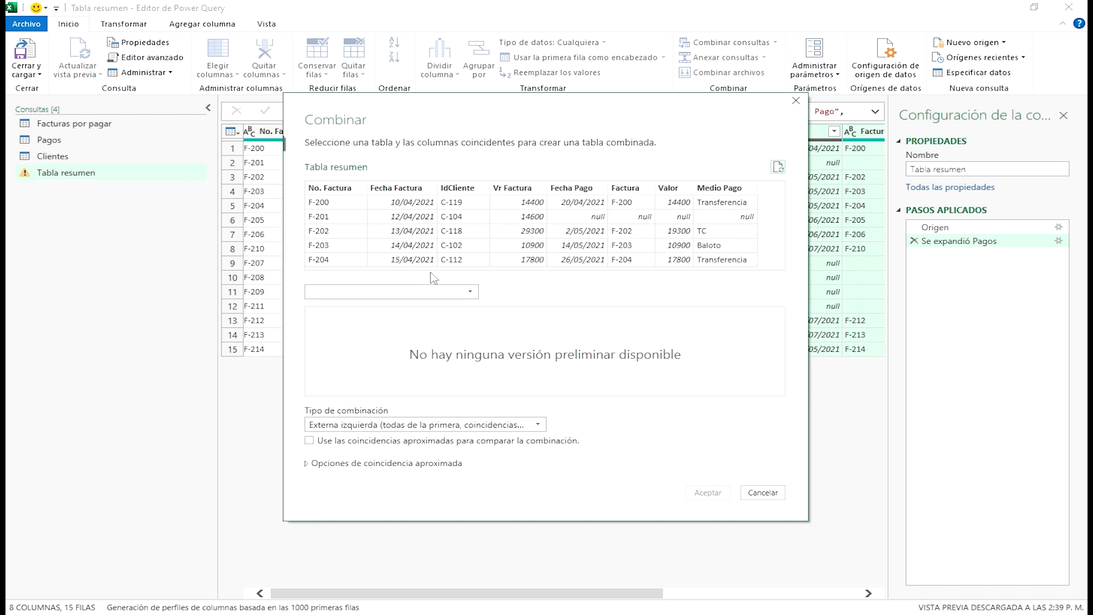
{"action": "left_click", "coordinate": [470, 292]}
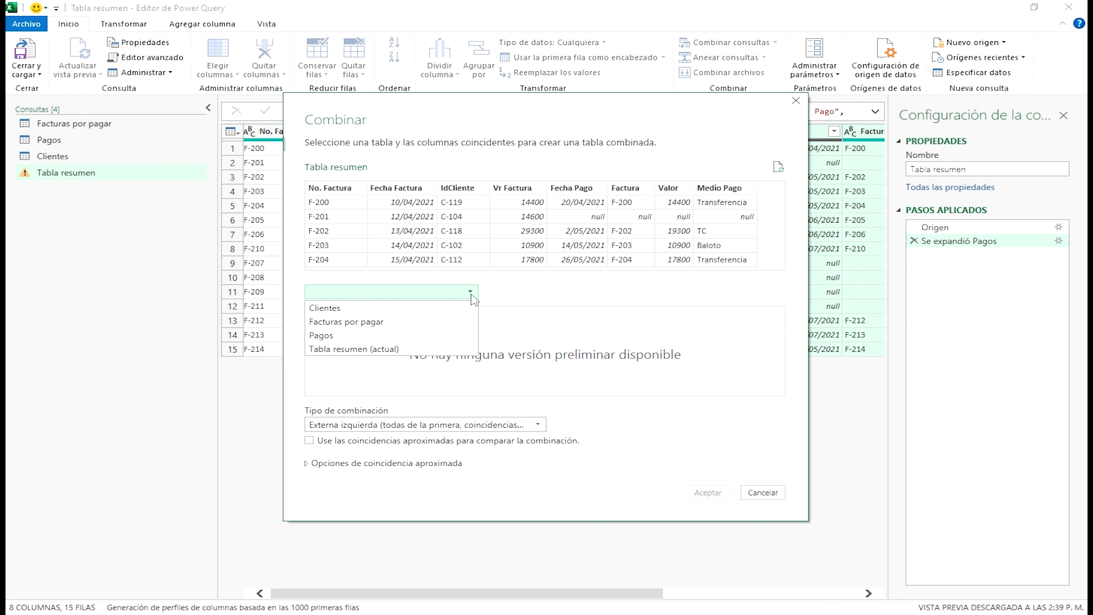
{"action": "left_click", "coordinate": [393, 313]}
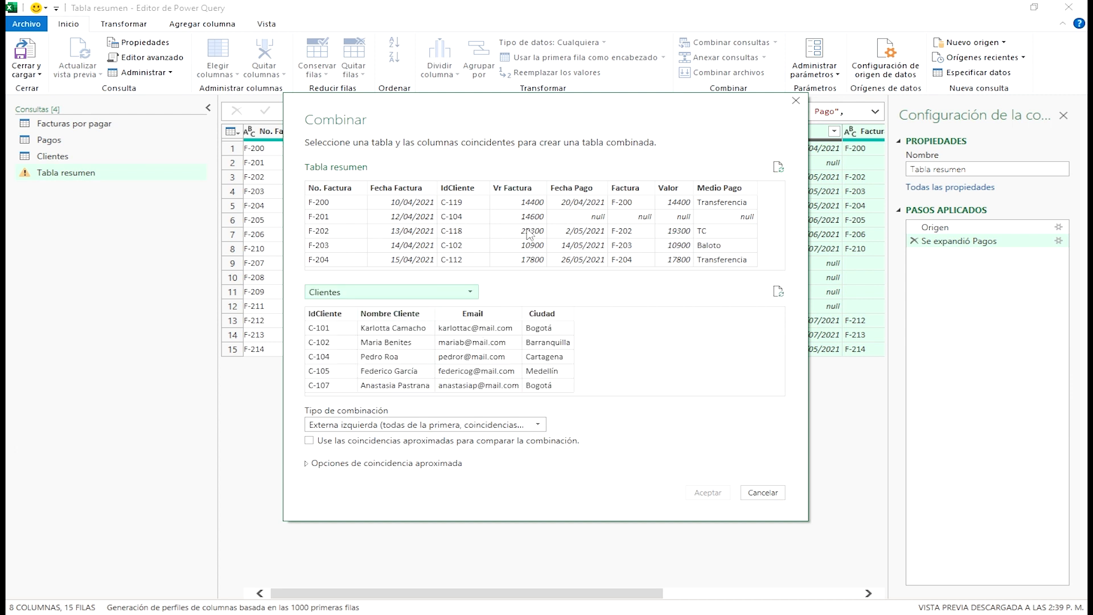
{"action": "left_click", "coordinate": [467, 191]}
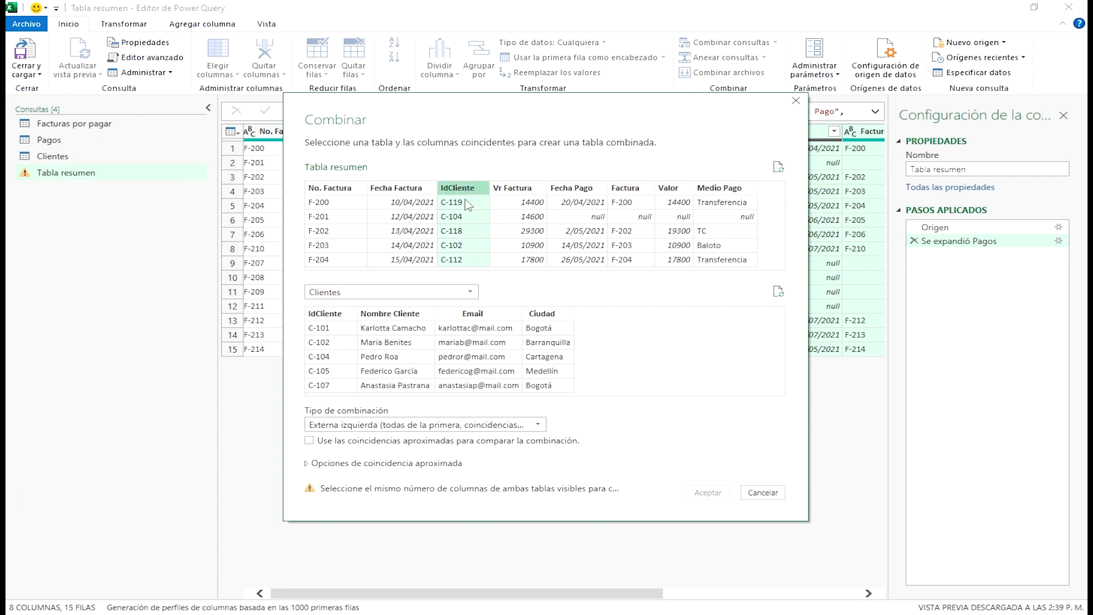
{"action": "left_click", "coordinate": [332, 324]}
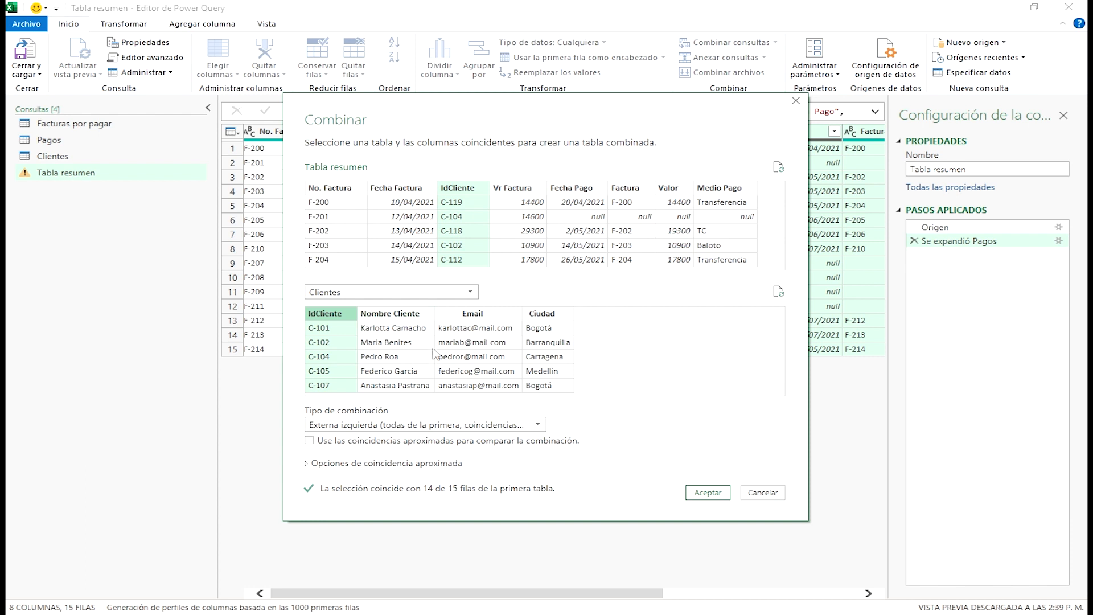
{"action": "left_click", "coordinate": [722, 493]}
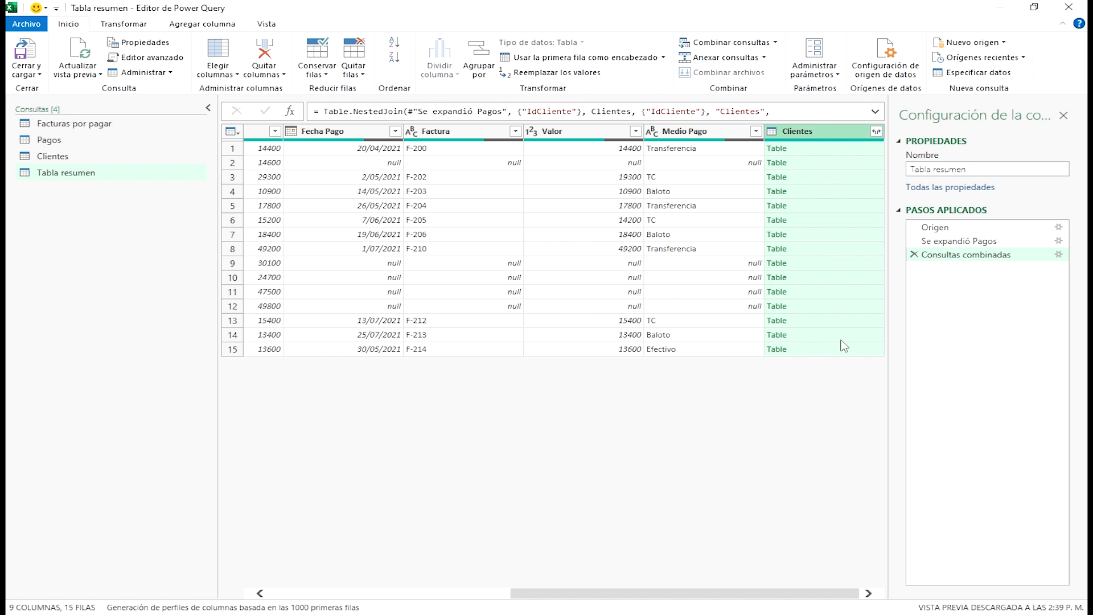
Step: Expand the Clientes column into Nombre Cliente, Email and Ciudad, leaving out IdCliente and the original column name prefix
{"action": "left_click", "coordinate": [877, 132]}
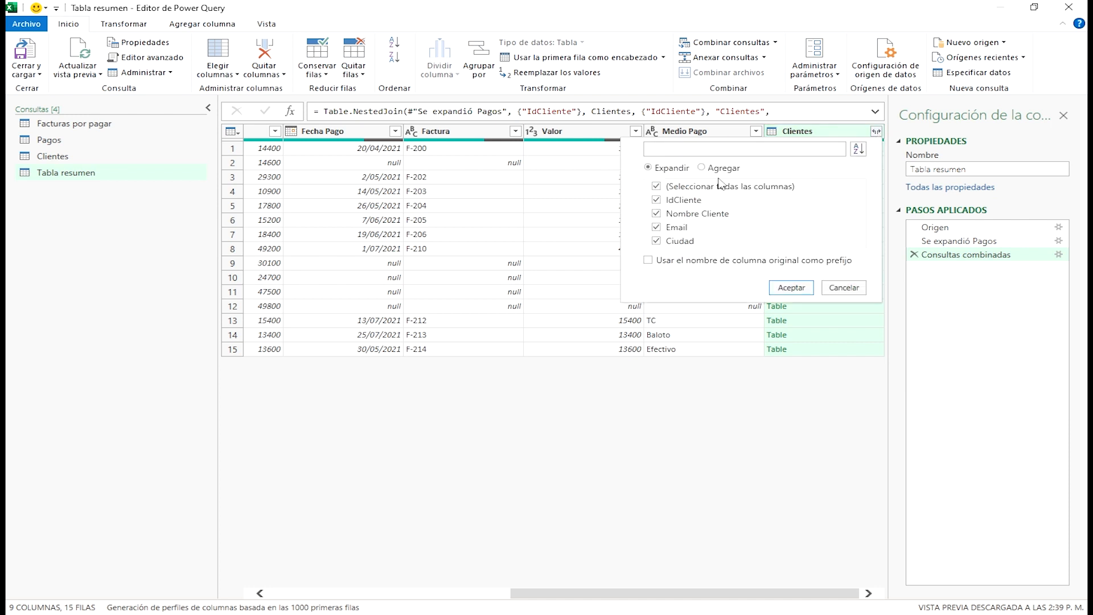
{"action": "left_click", "coordinate": [658, 187]}
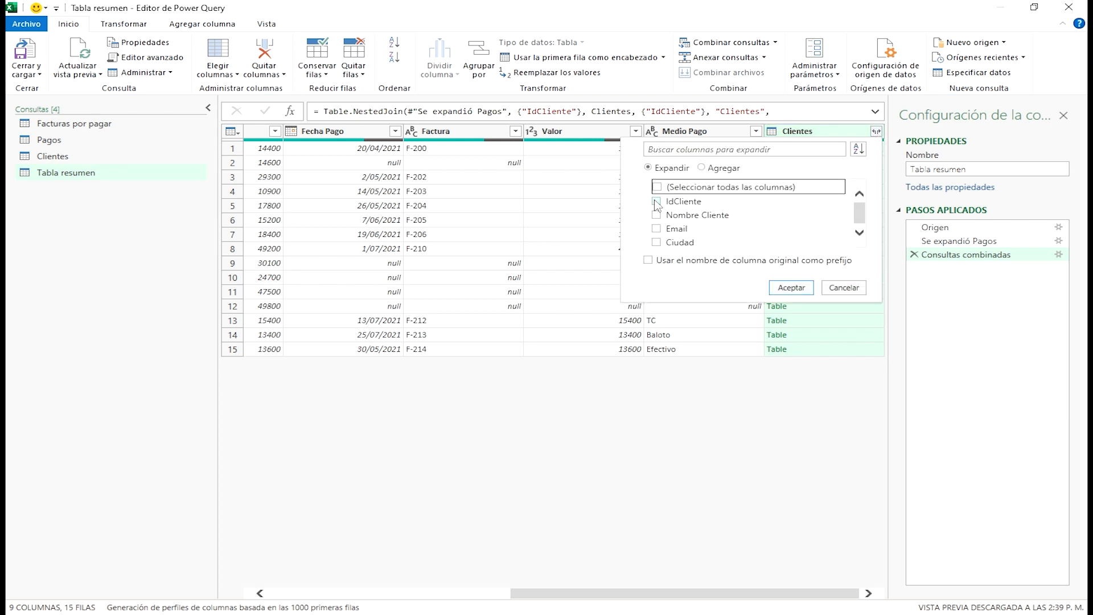
{"action": "left_click", "coordinate": [656, 216]}
{"action": "left_click", "coordinate": [658, 229]}
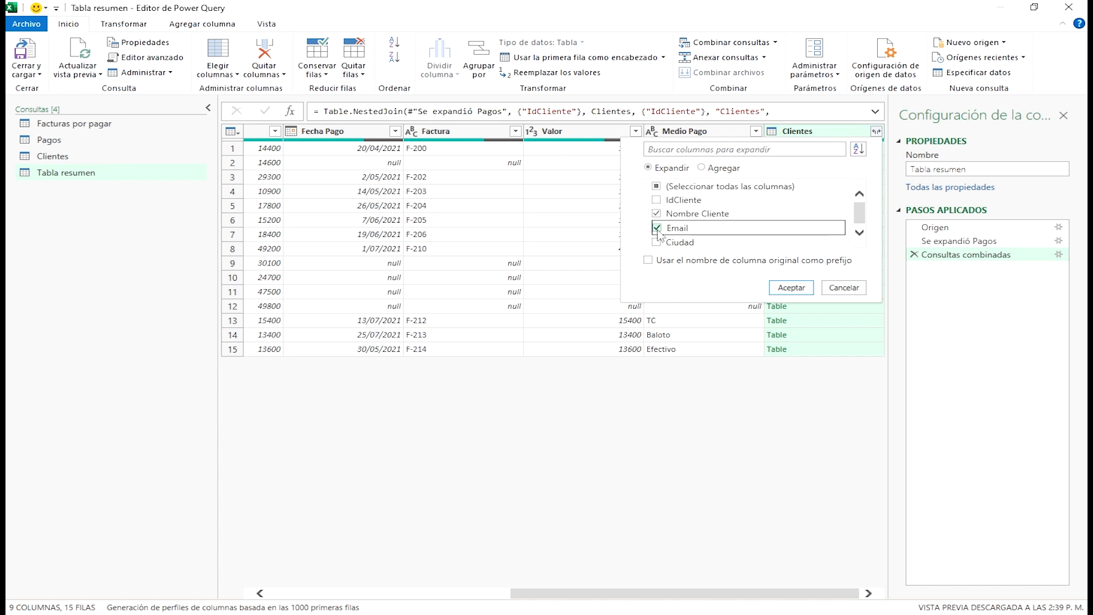
{"action": "left_click", "coordinate": [657, 242]}
{"action": "left_click", "coordinate": [792, 288]}
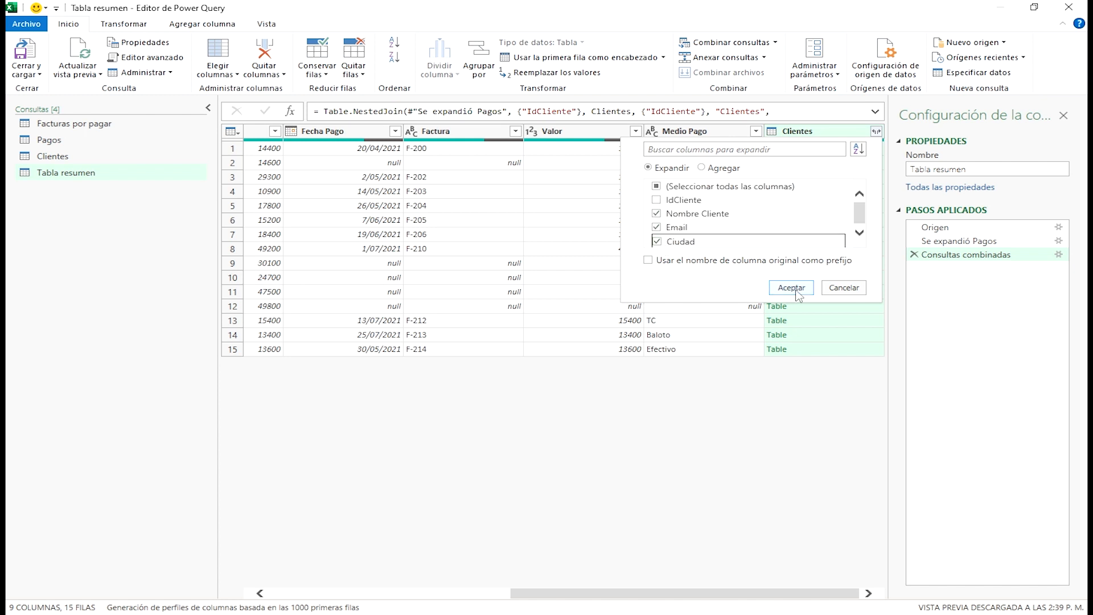
Step: Close the editor and load Tabla resumen as a table in the existing worksheet Hoja1, starting at cell A2
{"action": "left_click_drag", "start_coordinate": [715, 597], "coordinate": [547, 605]}
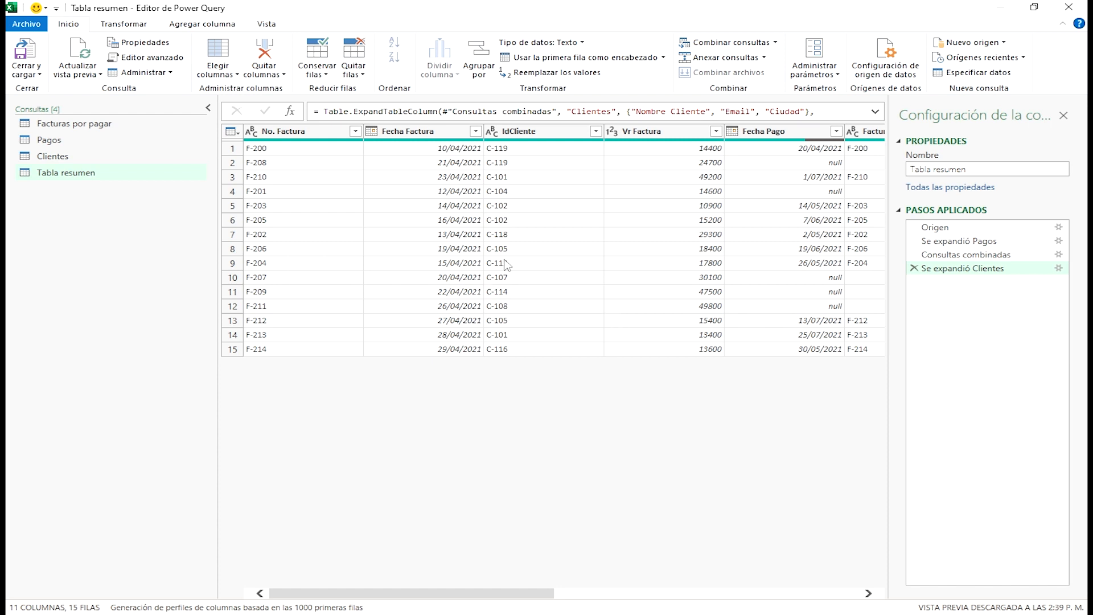
{"action": "left_click", "coordinate": [41, 73]}
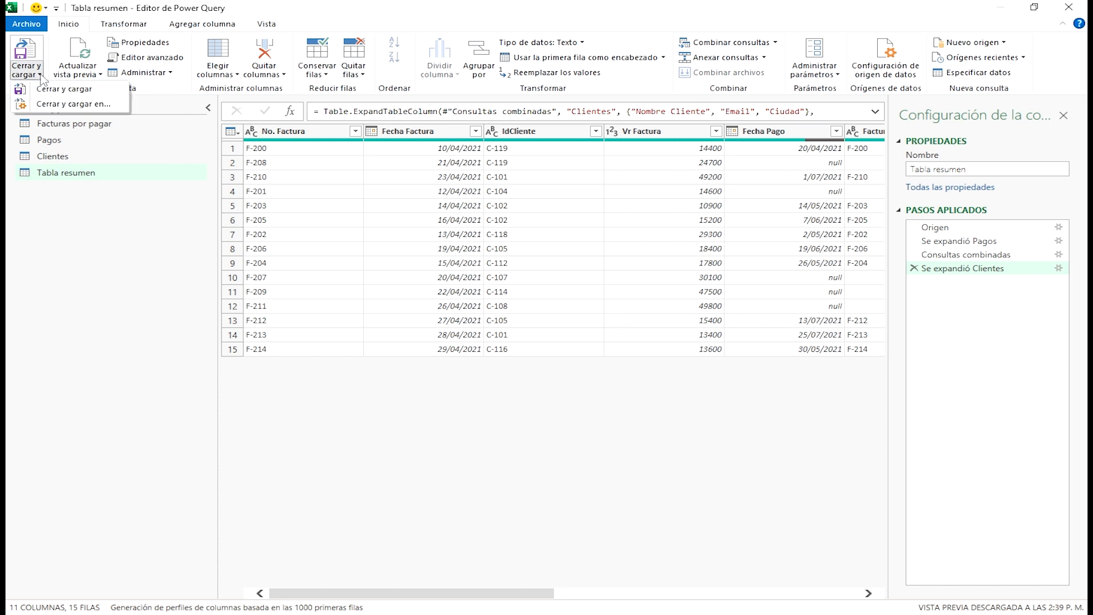
{"action": "left_click", "coordinate": [64, 104]}
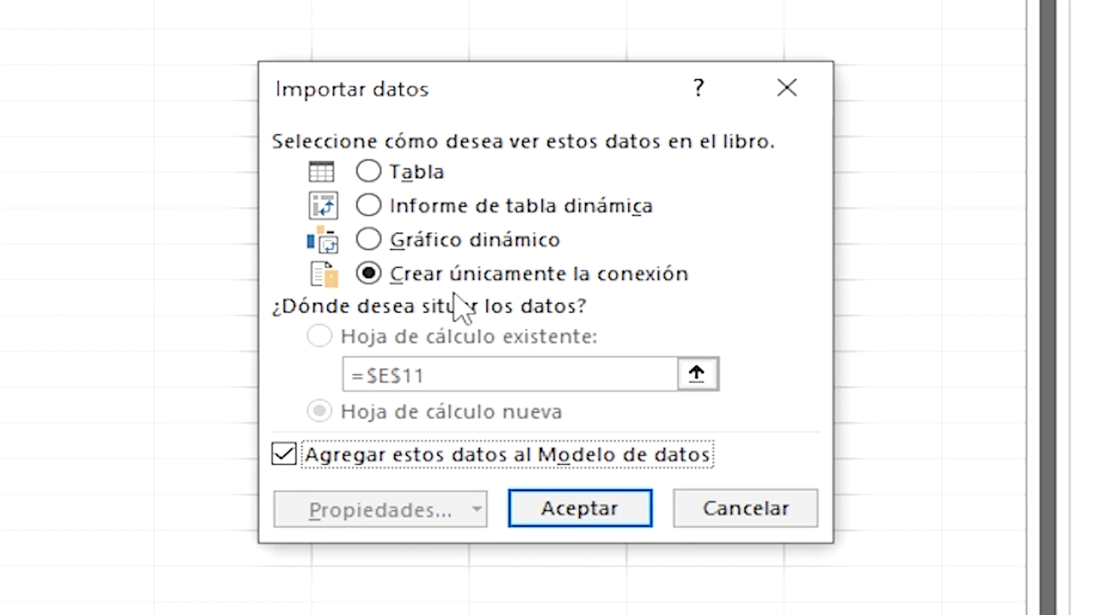
{"action": "left_click", "coordinate": [421, 171]}
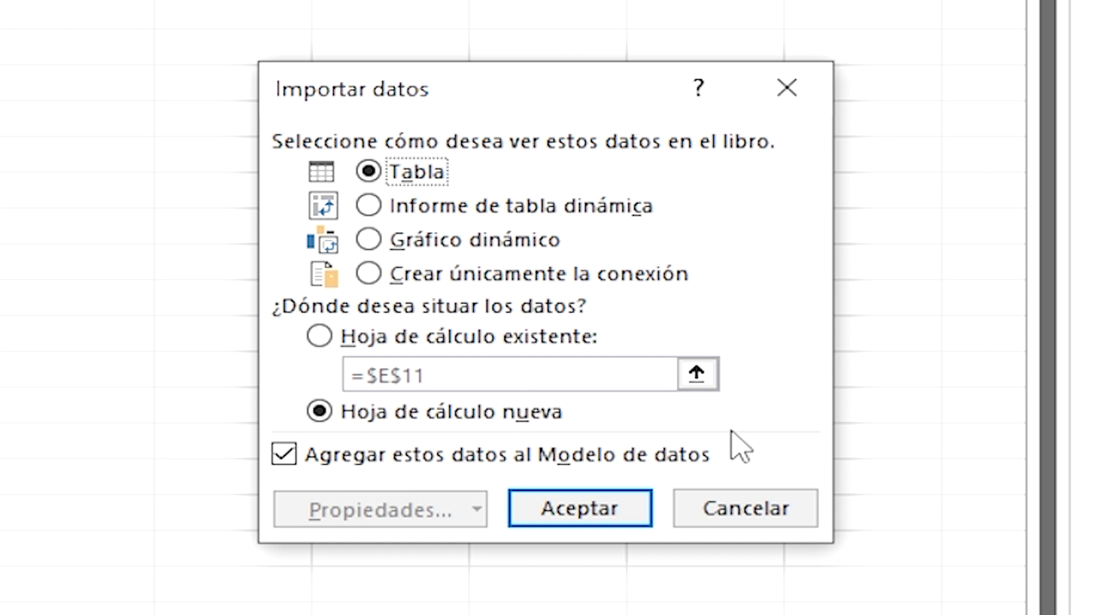
{"action": "left_click", "coordinate": [533, 336]}
{"action": "left_click", "coordinate": [697, 374]}
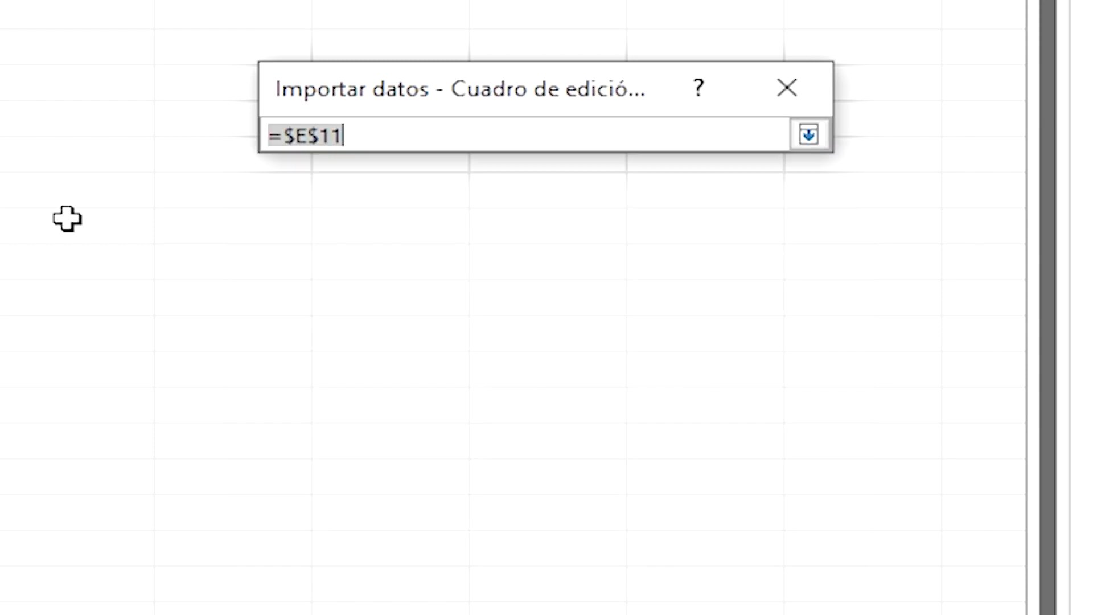
{"action": "left_click", "coordinate": [2, 1]}
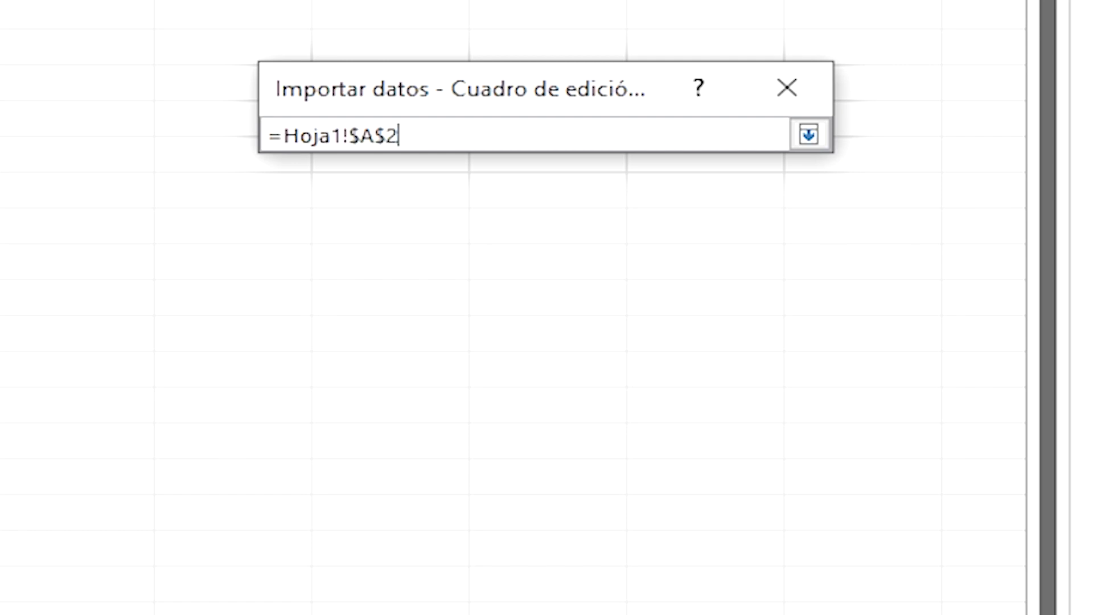
{"action": "left_click", "coordinate": [810, 135]}
{"action": "left_click", "coordinate": [615, 527]}
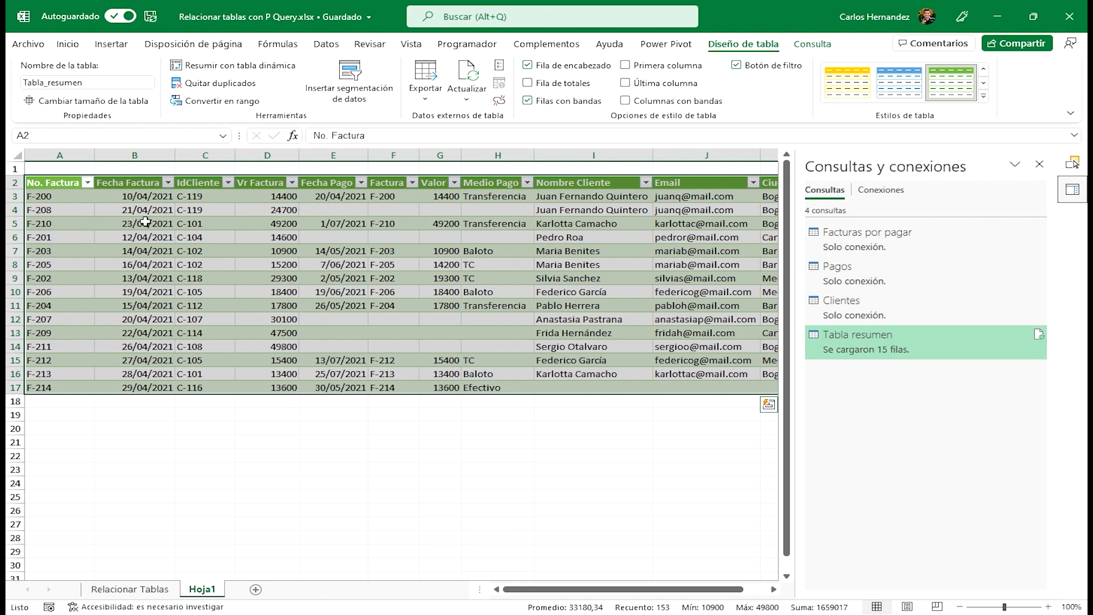
Step: Close the Consultas y conexiones pane and examine the invoice, payment and client columns of the loaded table, including the F-214 row
{"action": "left_click", "coordinate": [330, 238]}
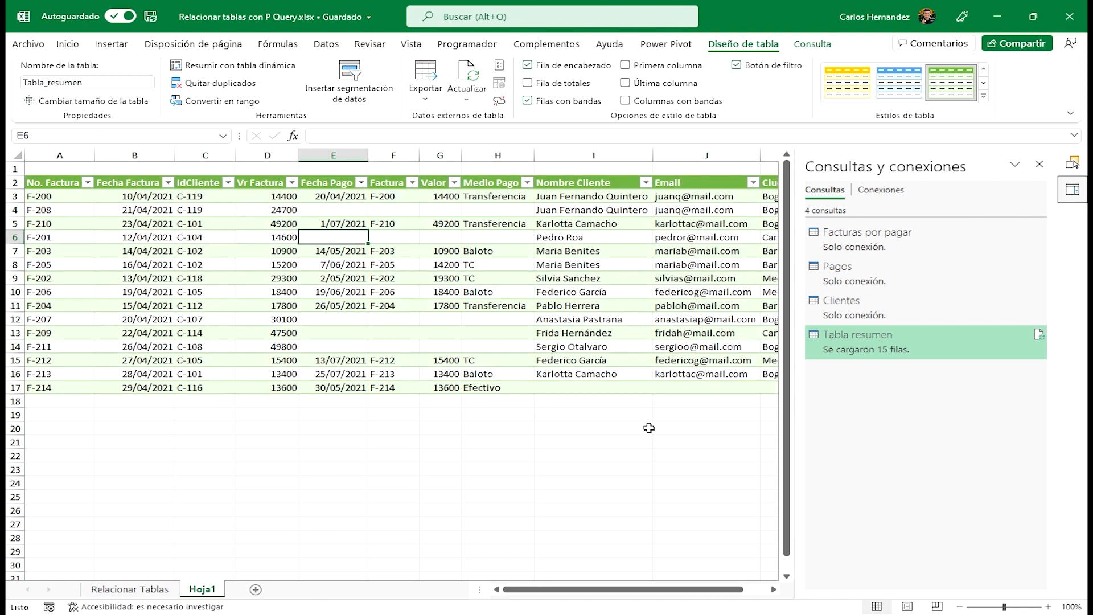
{"action": "left_click", "coordinate": [1040, 164]}
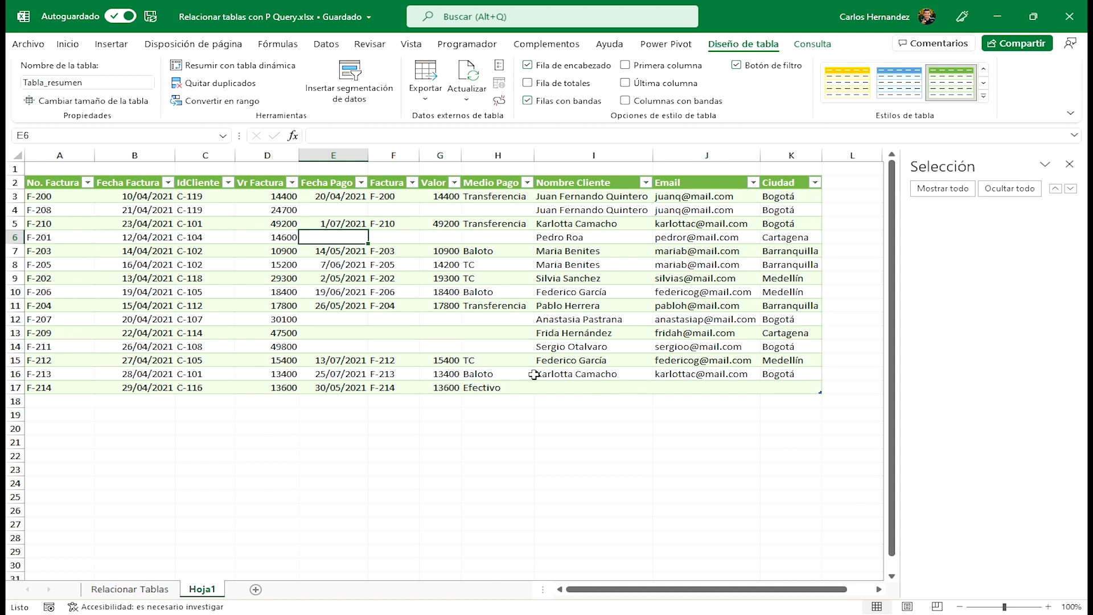
{"action": "left_click", "coordinate": [252, 224]}
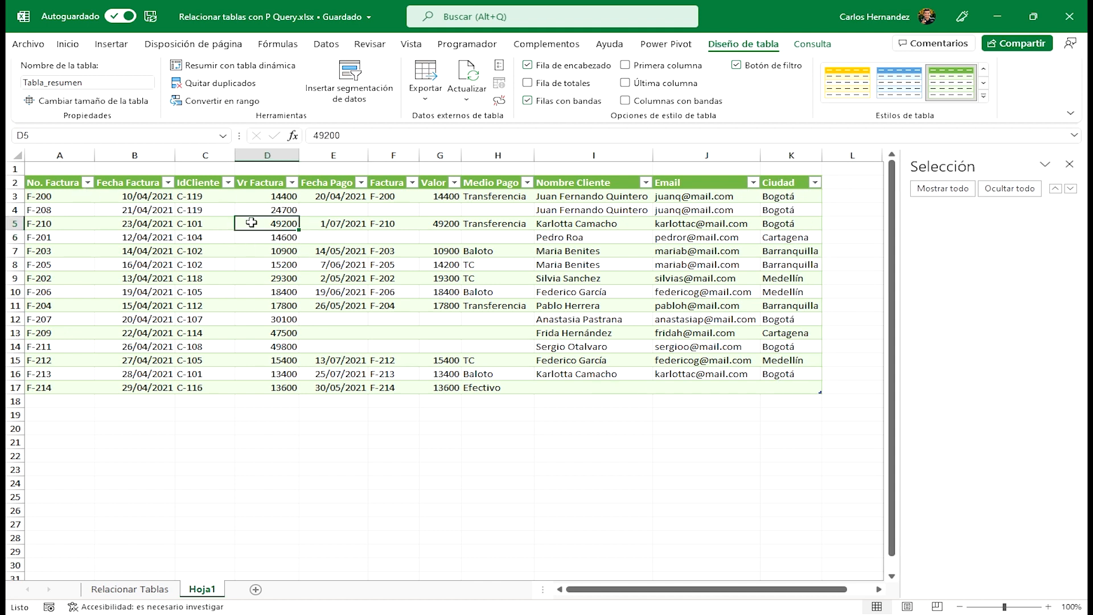
{"action": "left_click_drag", "start_coordinate": [52, 197], "coordinate": [290, 371]}
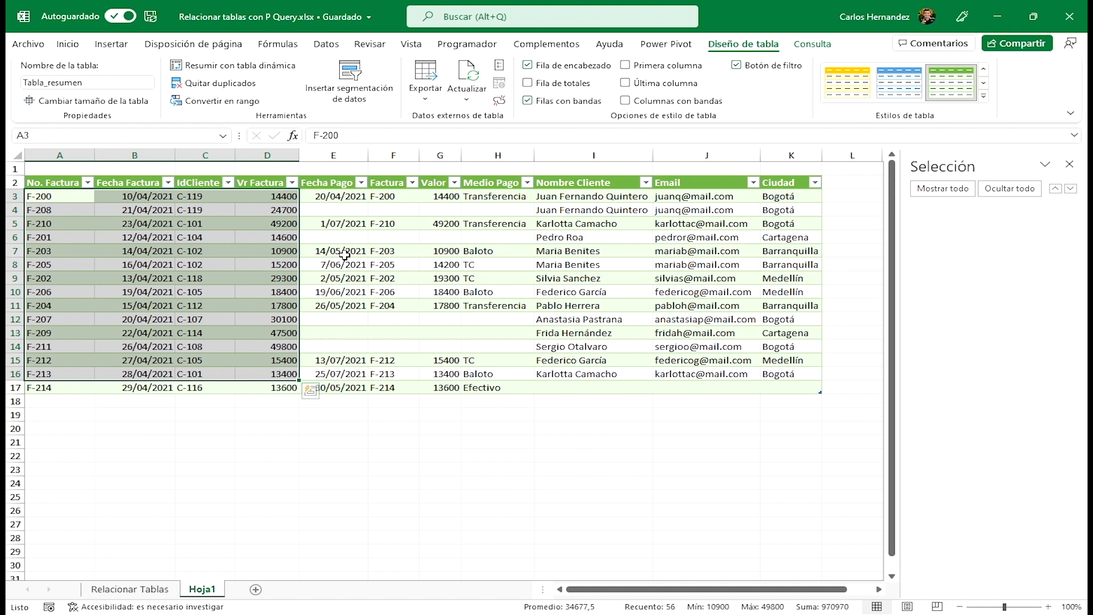
{"action": "left_click_drag", "start_coordinate": [336, 208], "coordinate": [495, 393]}
{"action": "left_click", "coordinate": [578, 199]}
{"action": "left_click_drag", "start_coordinate": [578, 200], "coordinate": [791, 374]}
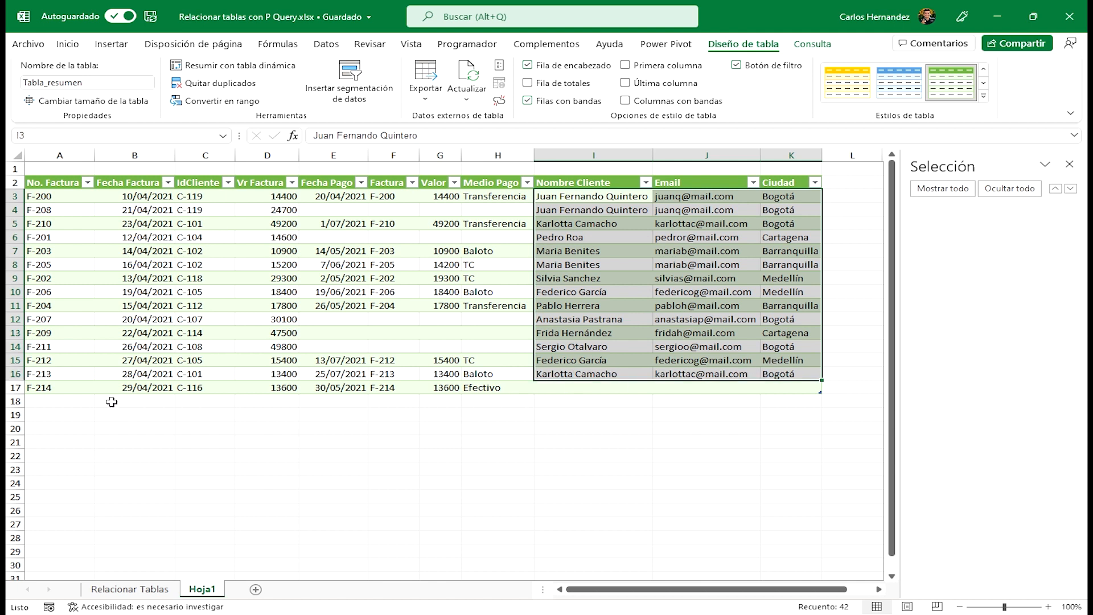
{"action": "left_click", "coordinate": [63, 388]}
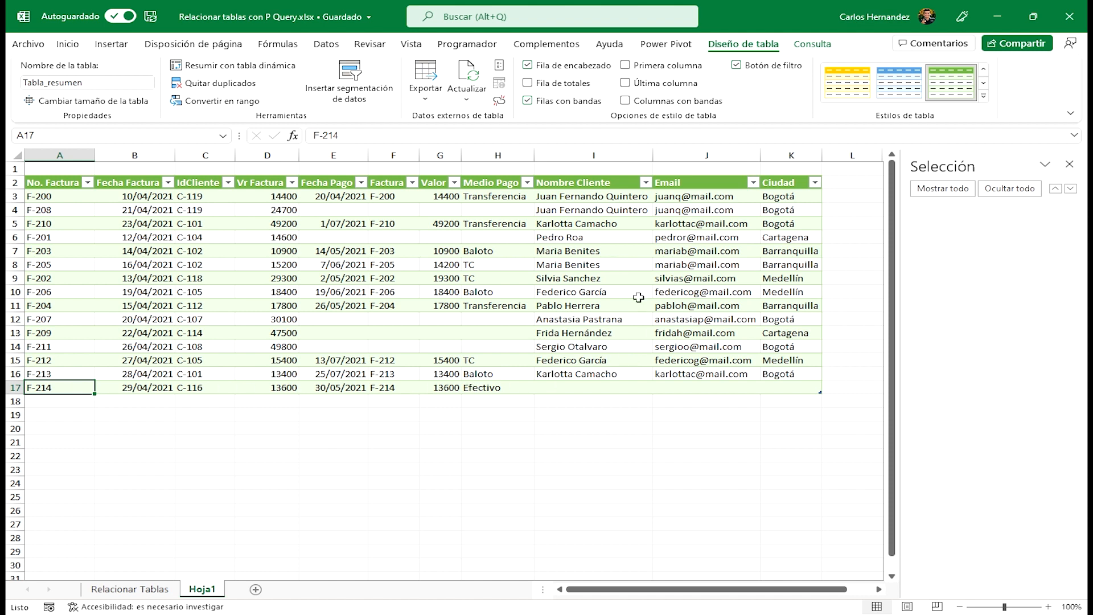
{"action": "left_click_drag", "start_coordinate": [567, 389], "coordinate": [778, 384]}
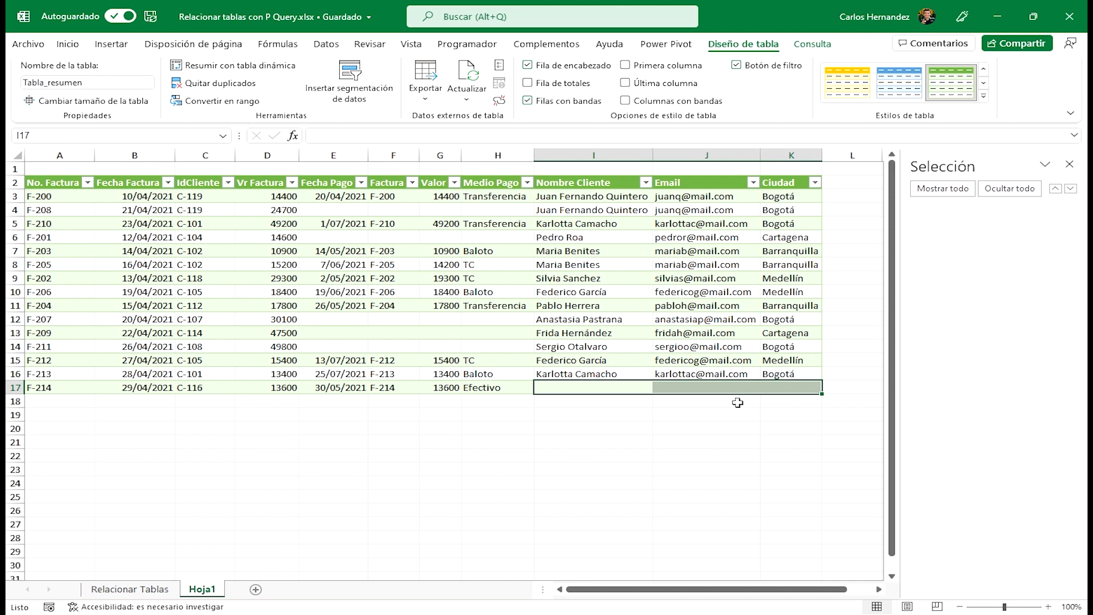
{"action": "left_click", "coordinate": [603, 238]}
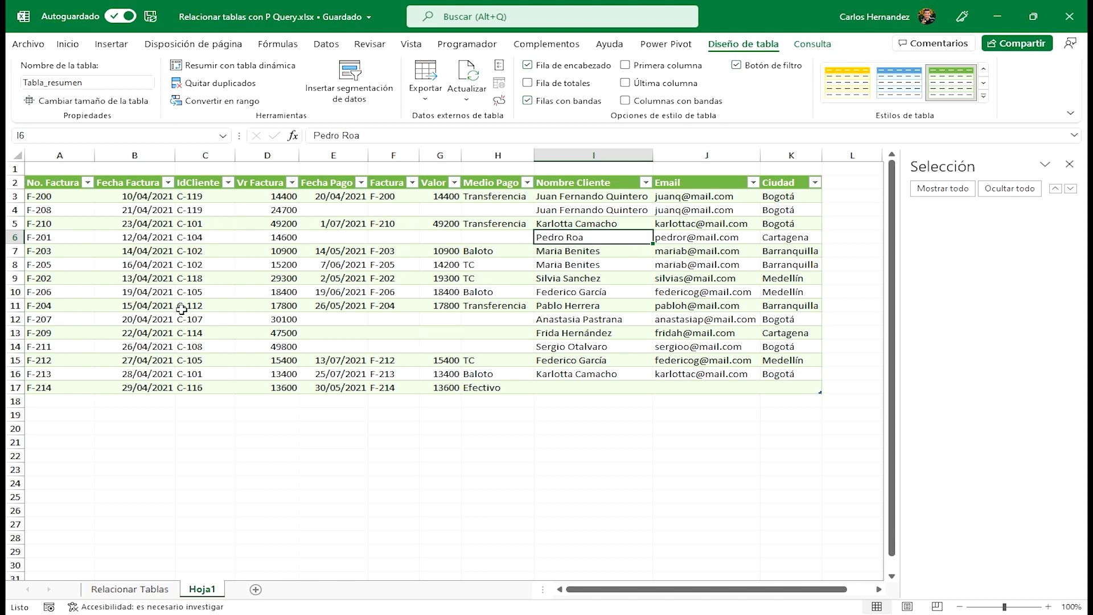
Step: Refresh the loaded Tabla resumen table on Hoja1 from its source queries
{"action": "right_click", "coordinate": [283, 238]}
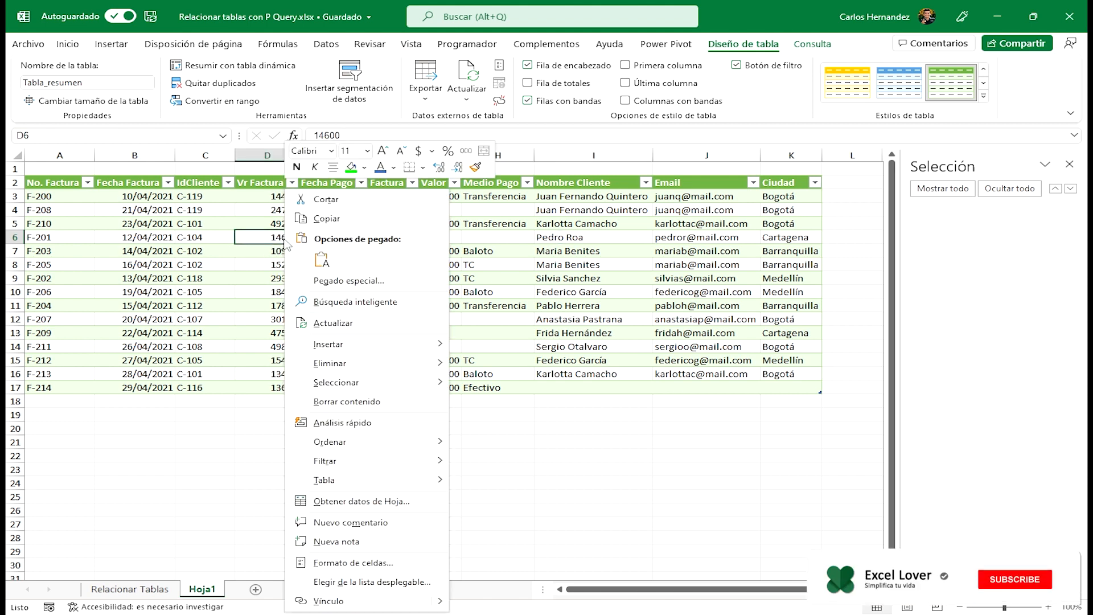
{"action": "left_click", "coordinate": [336, 320]}
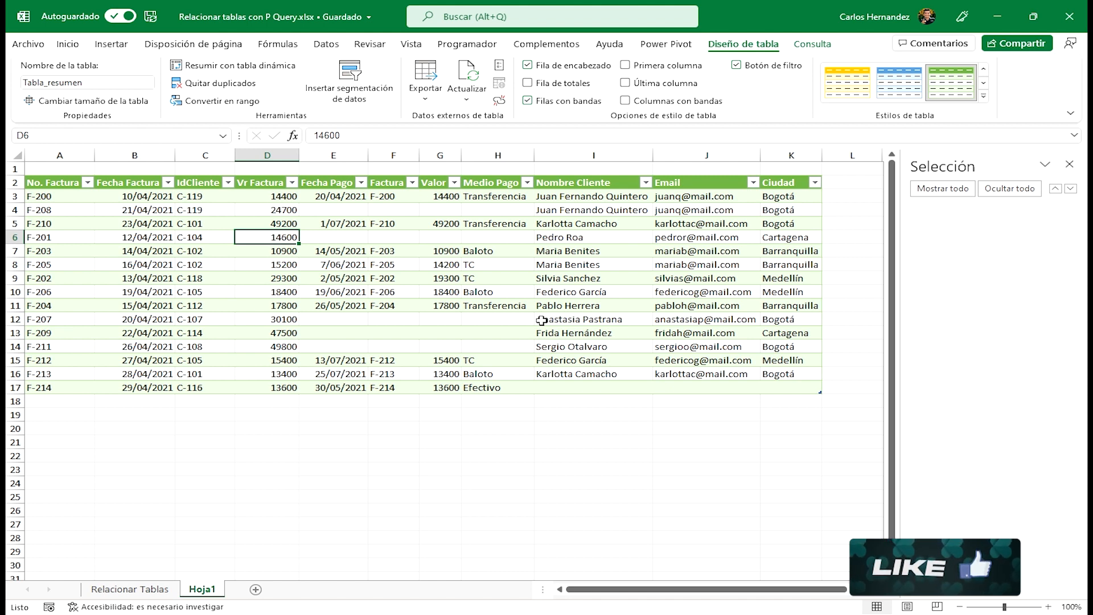
{"action": "key", "text": "Right"}
{"action": "key", "text": "Right"}
{"action": "key", "text": "Right"}
{"action": "key", "text": "Right"}
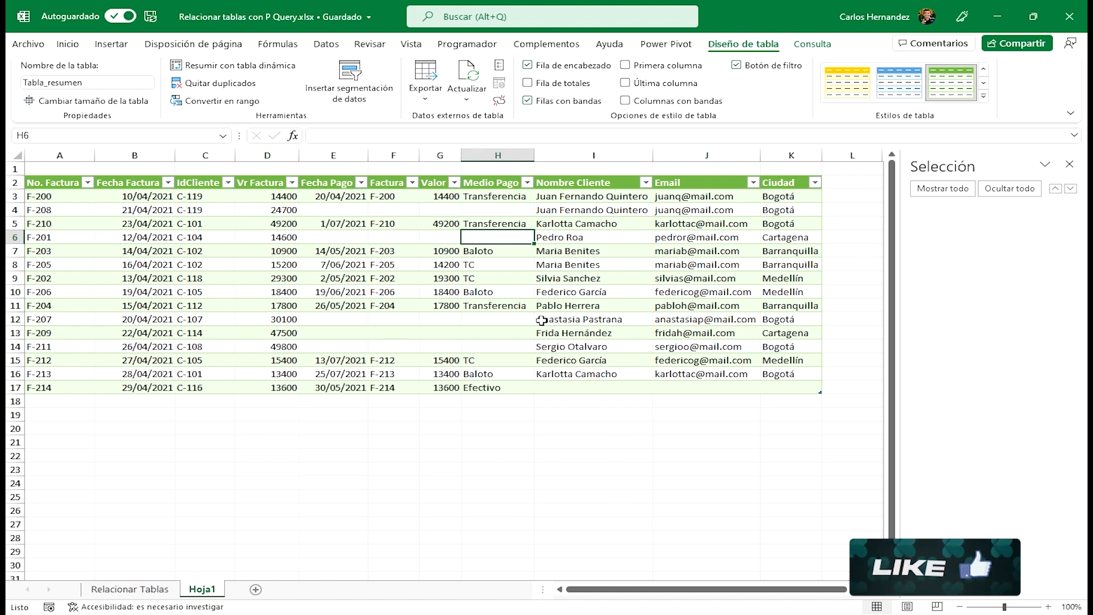
{"action": "key", "text": "Down"}
{"action": "key", "text": "Right"}
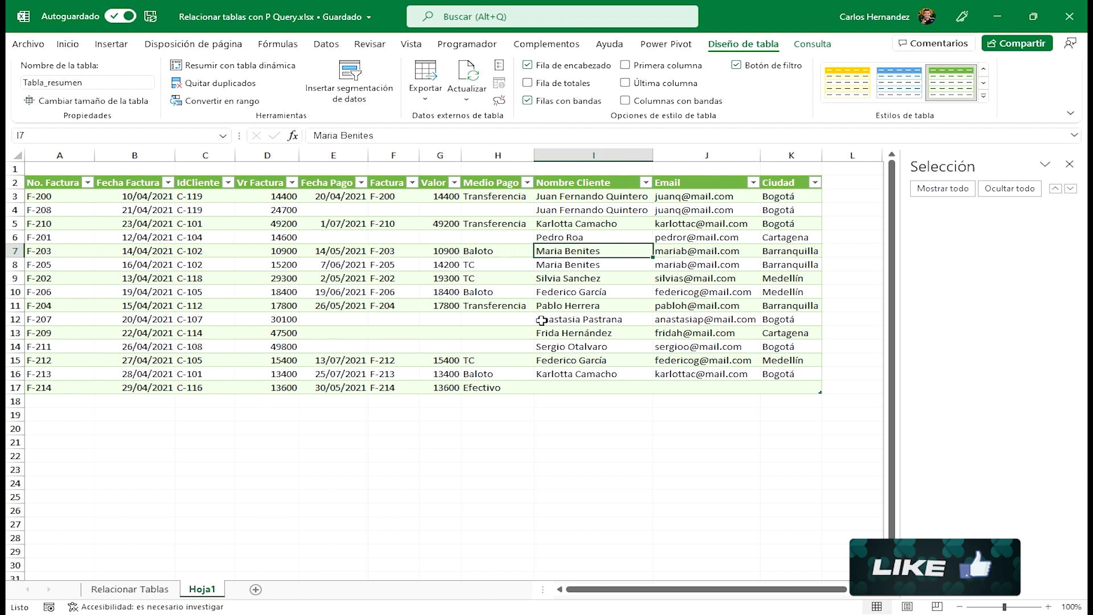